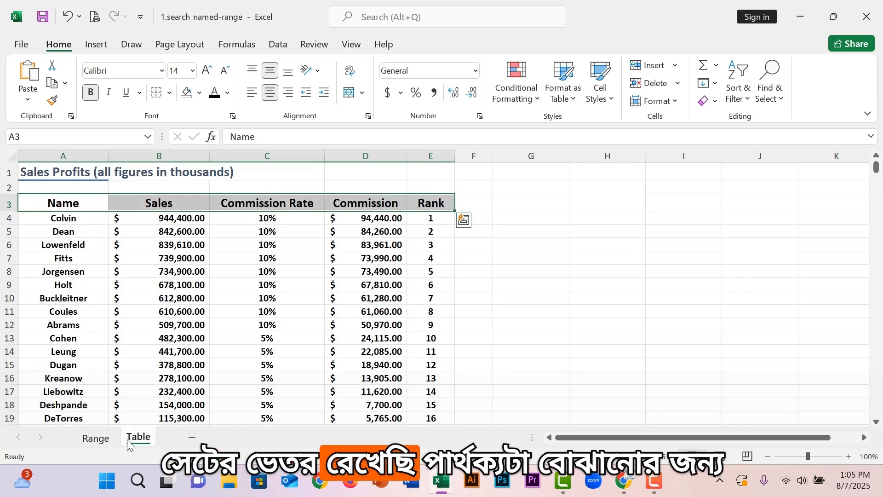
{"action": "left_click", "coordinate": [94, 439]}
{"action": "left_click", "coordinate": [138, 437]}
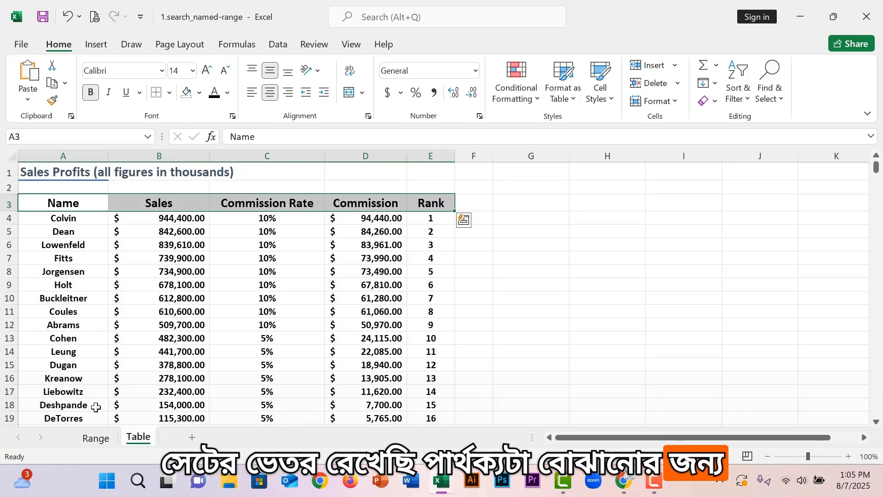
{"action": "left_click", "coordinate": [89, 378]}
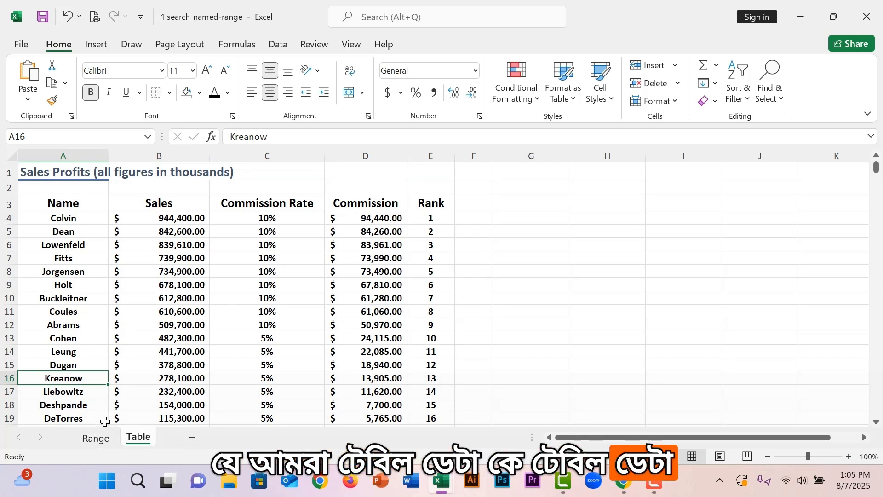
{"action": "left_click", "coordinate": [120, 287]}
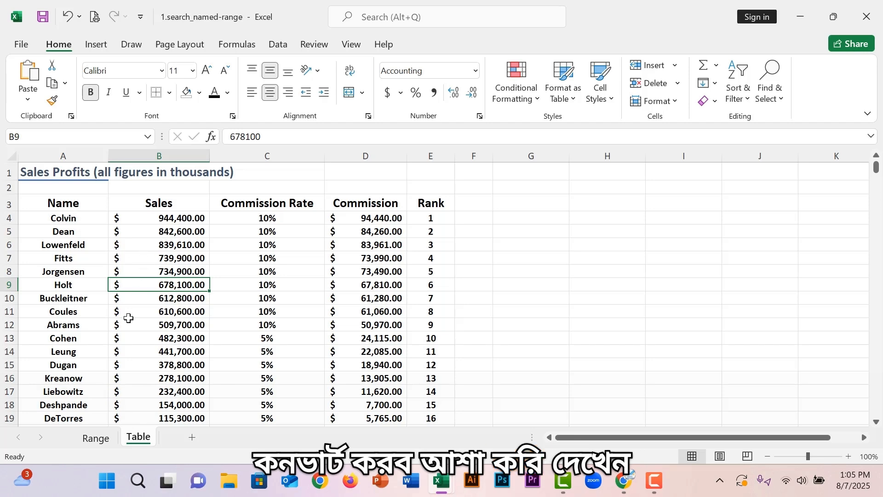
{"action": "left_click", "coordinate": [234, 283]}
{"action": "left_click", "coordinate": [133, 336]}
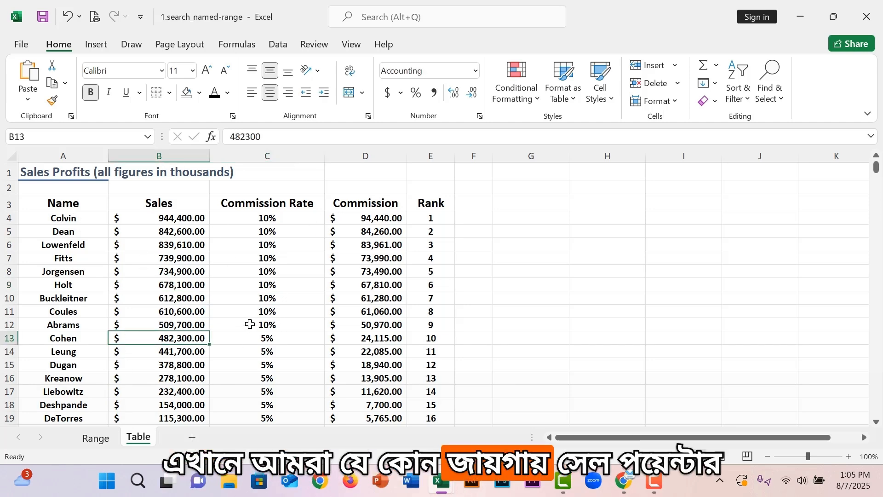
Step: Convert the sales data in A3:E19 on the Table sheet into a table with headers, and undo the conversion
{"action": "left_click", "coordinate": [267, 271]}
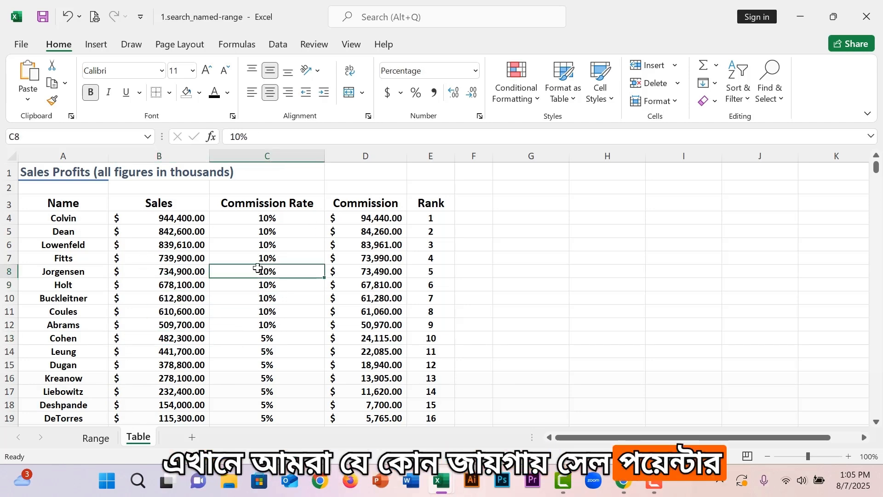
{"action": "left_click", "coordinate": [96, 45]}
{"action": "left_click", "coordinate": [131, 103]}
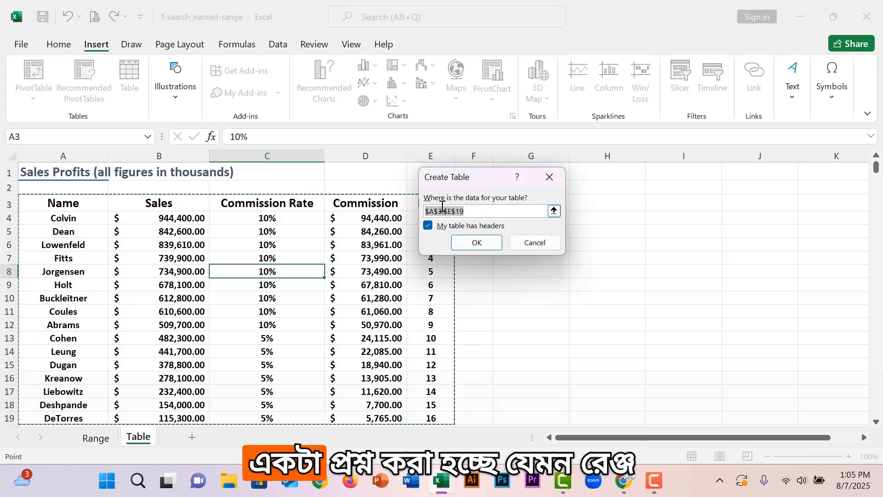
{"action": "left_click", "coordinate": [477, 242]}
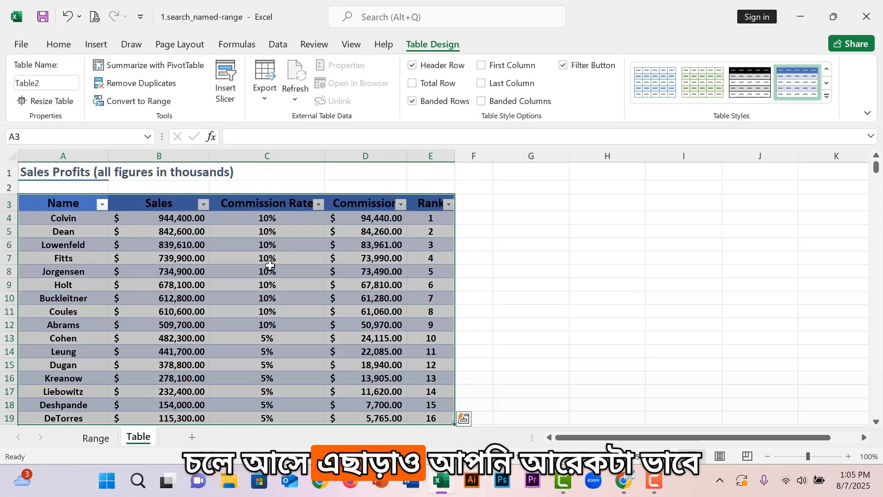
{"action": "left_click", "coordinate": [271, 269]}
{"action": "key", "text": "ctrl+z"}
Step: Format the sales data on the Table sheet as a table using the Green, Table Style Light 14 style
{"action": "left_click", "coordinate": [133, 279]}
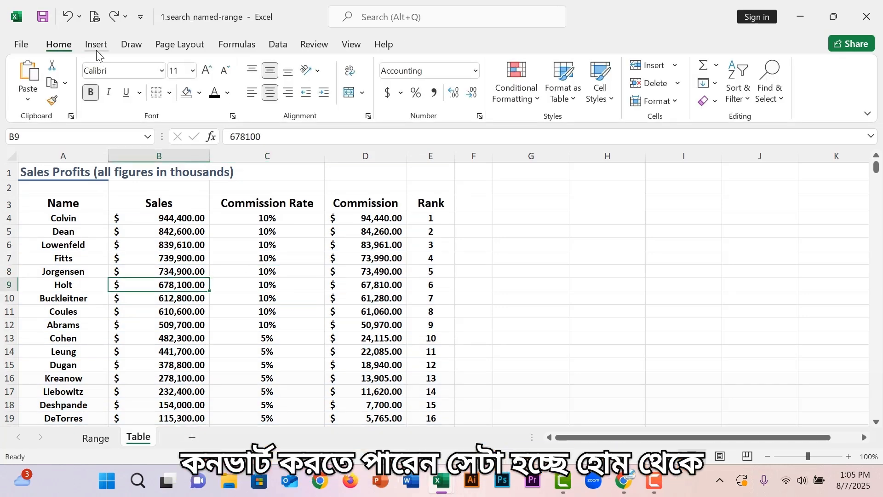
{"action": "left_click", "coordinate": [572, 95]}
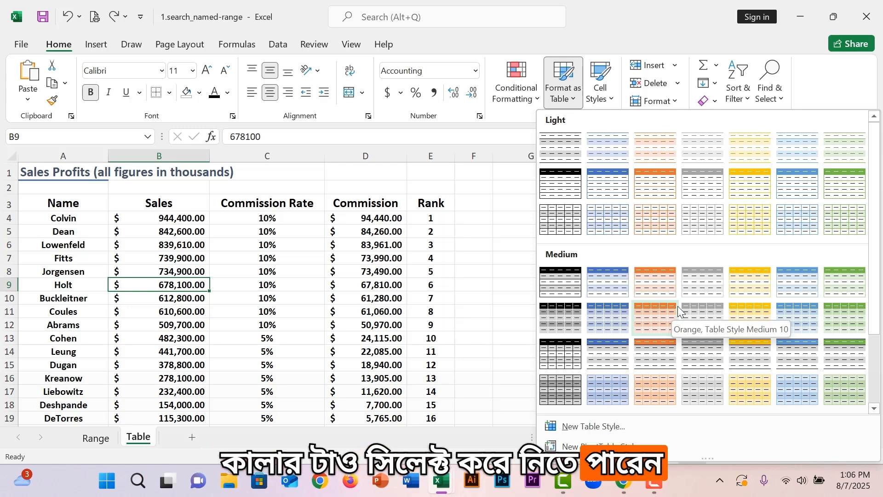
{"action": "left_click", "coordinate": [827, 181]}
{"action": "left_click", "coordinate": [475, 243]}
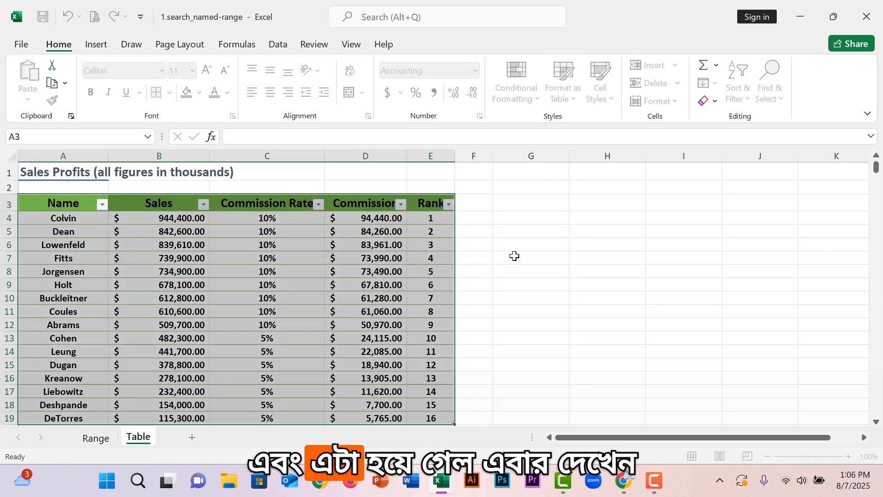
{"action": "left_click", "coordinate": [319, 322]}
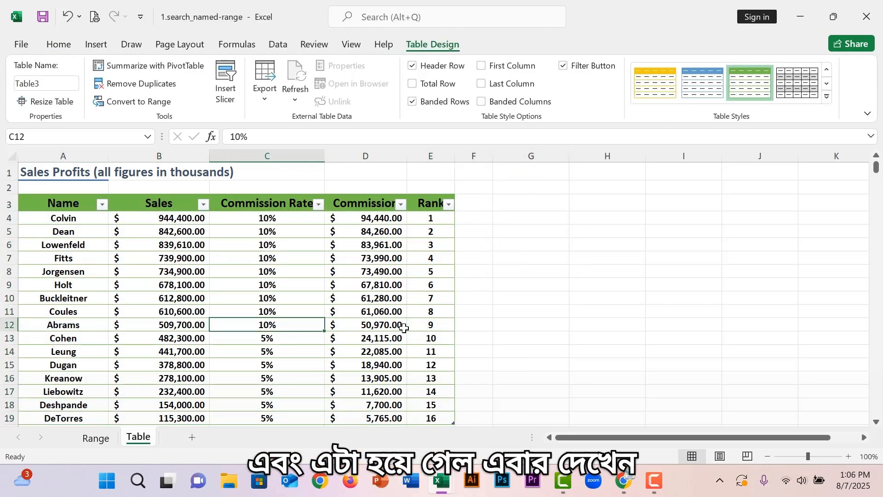
Step: Compare the plain data on the Range sheet with the styled table on the Table sheet
{"action": "left_click", "coordinate": [96, 437]}
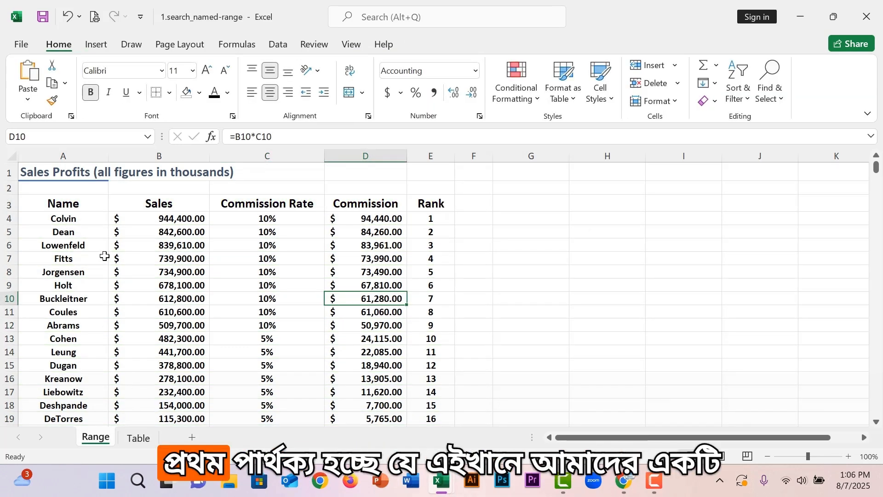
{"action": "key", "text": "ctrl+Page_Down"}
{"action": "left_click", "coordinate": [58, 206]}
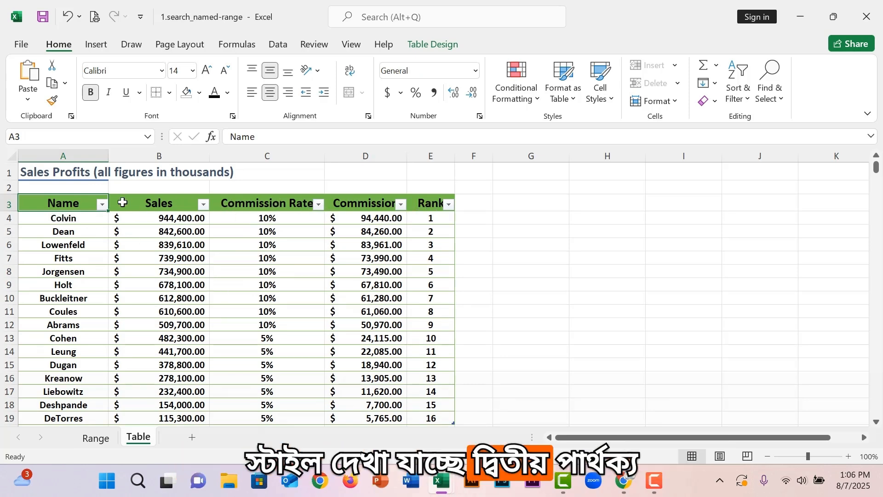
Step: Turn off the sales table's header row, compare it with the Range sheet, and turn the header row back on
{"action": "left_click", "coordinate": [434, 44]}
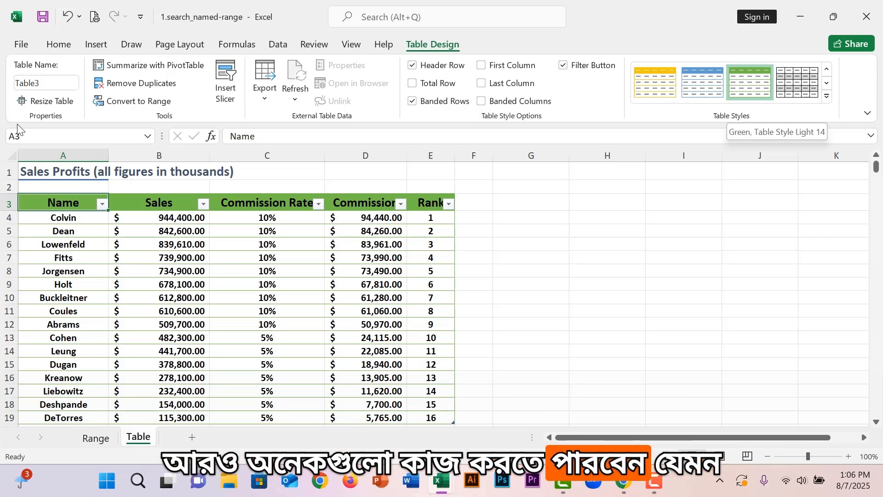
{"action": "left_click", "coordinate": [415, 68]}
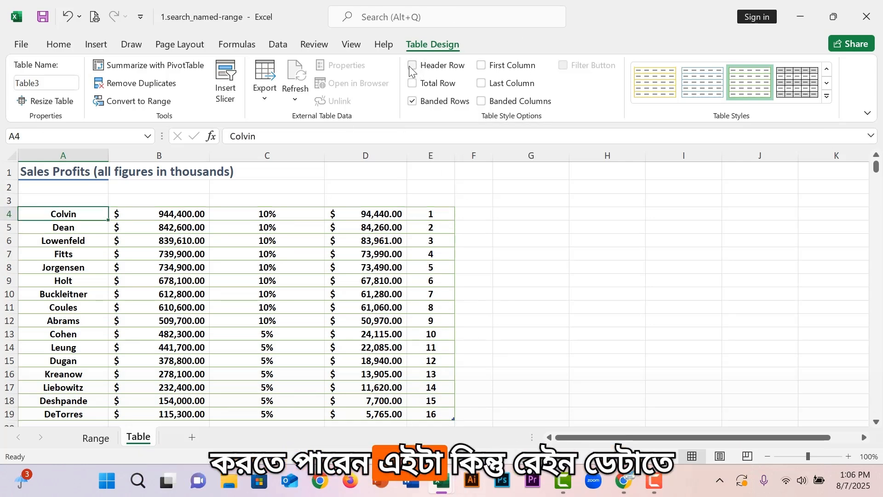
{"action": "left_click", "coordinate": [85, 445]}
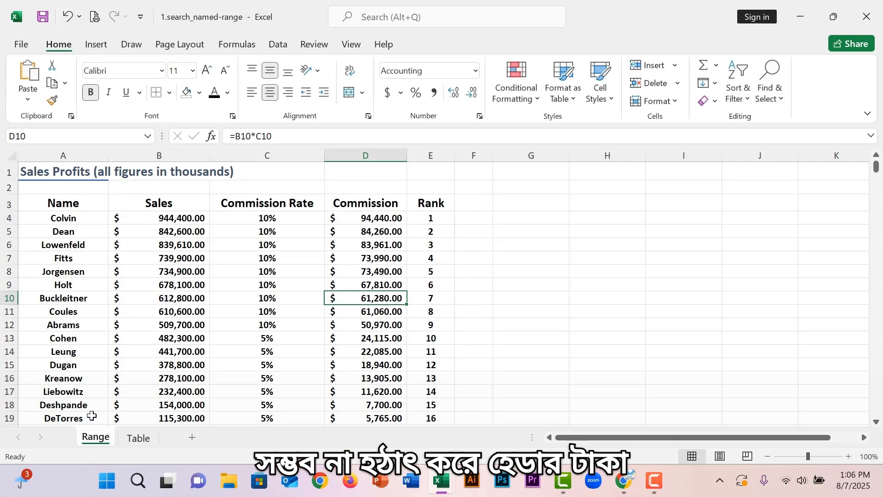
{"action": "left_click", "coordinate": [138, 438]}
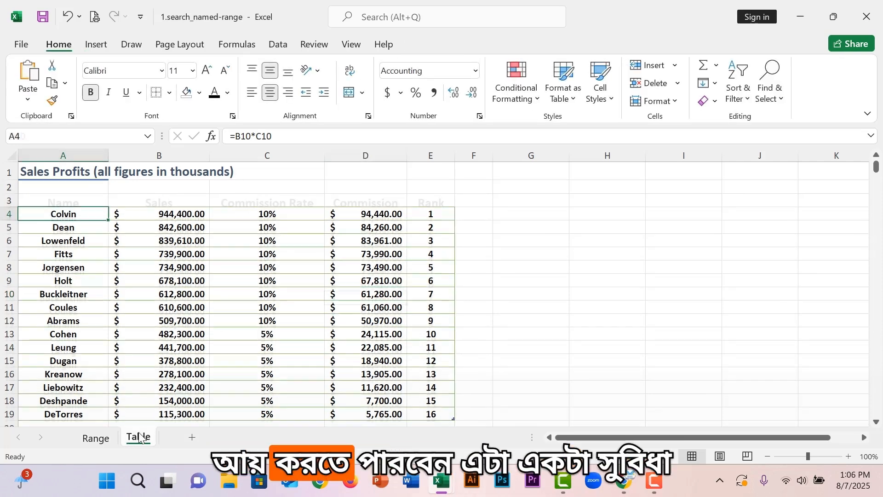
{"action": "left_click", "coordinate": [420, 45]}
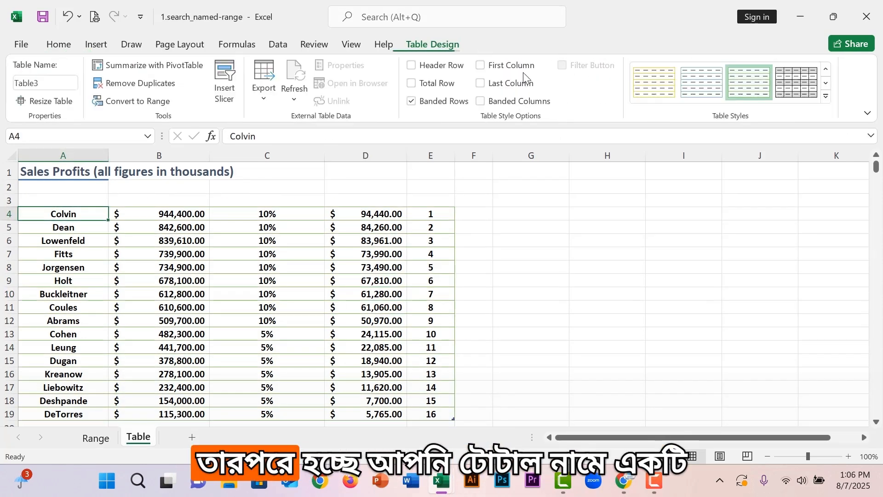
{"action": "left_click", "coordinate": [412, 65]}
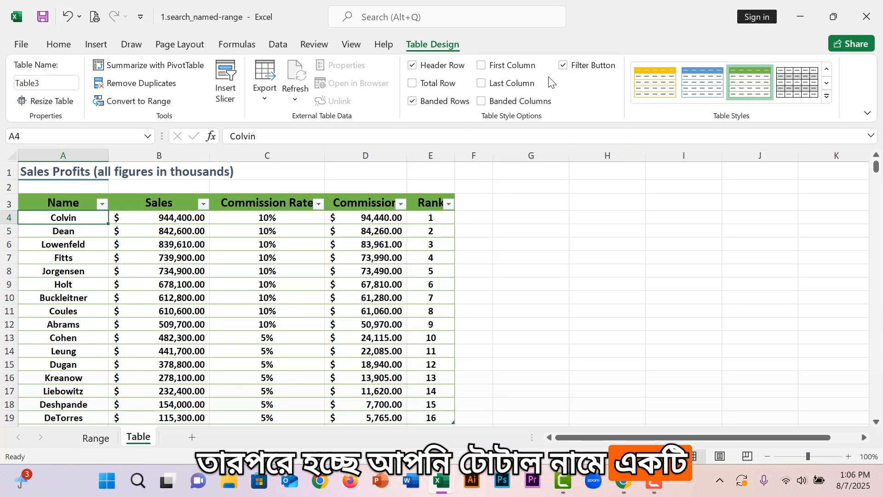
Step: Add a total row to the sales table and set its Rank total to Average
{"action": "scroll", "coordinate": [410, 262], "scroll_direction": "down", "scroll_amount": 3}
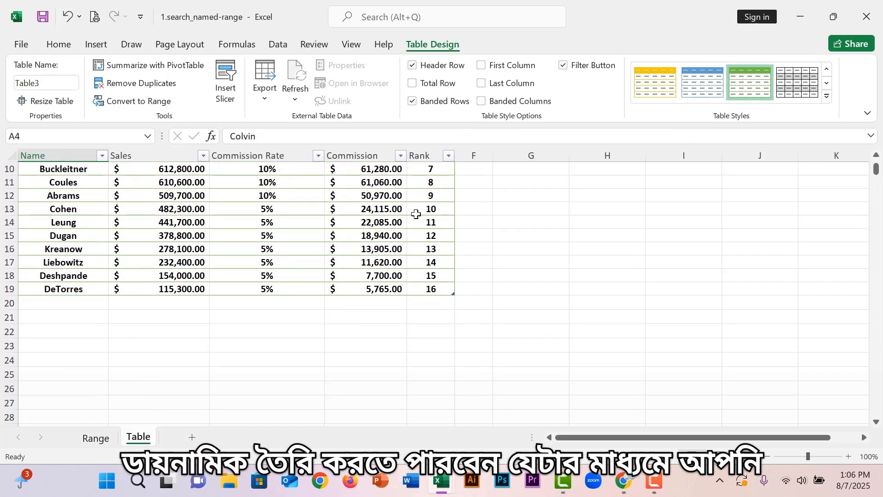
{"action": "left_click", "coordinate": [412, 83]}
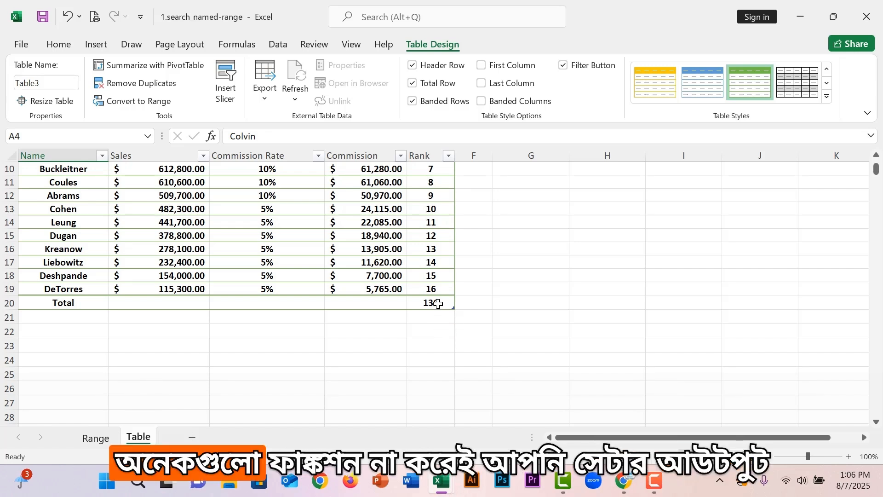
{"action": "left_click", "coordinate": [460, 304]}
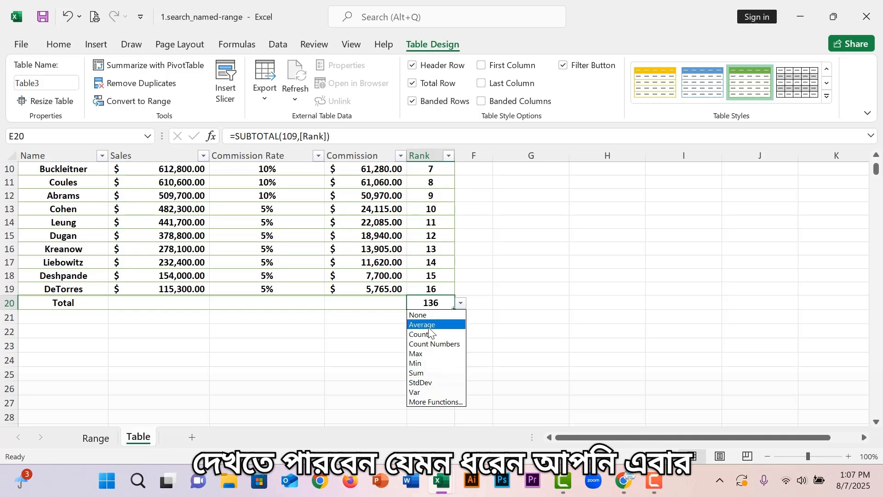
{"action": "left_click", "coordinate": [457, 324]}
{"action": "scroll", "coordinate": [441, 299], "scroll_direction": "up", "scroll_amount": 2}
{"action": "scroll", "coordinate": [432, 290], "scroll_direction": "up", "scroll_amount": 1}
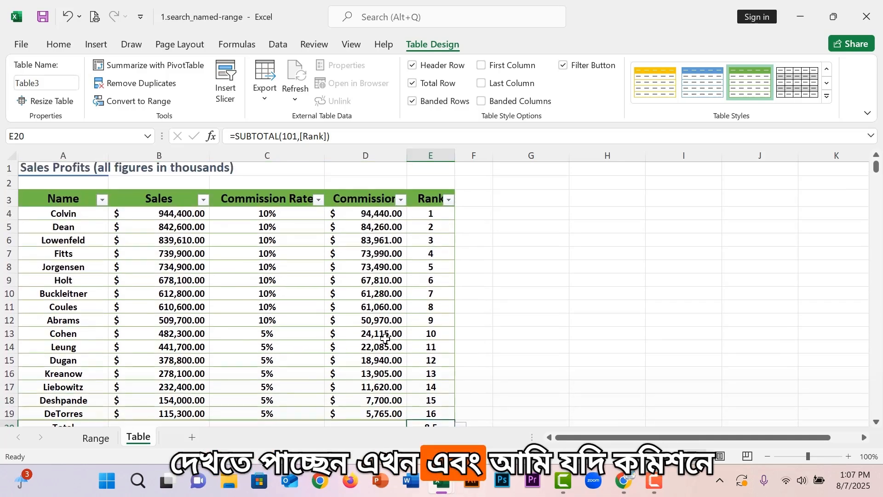
Step: Set the Commission total in the table's total row to Sum
{"action": "scroll", "coordinate": [404, 322], "scroll_direction": "down", "scroll_amount": 3}
{"action": "left_click", "coordinate": [375, 315]}
{"action": "left_click", "coordinate": [378, 304]}
{"action": "left_click", "coordinate": [413, 303]}
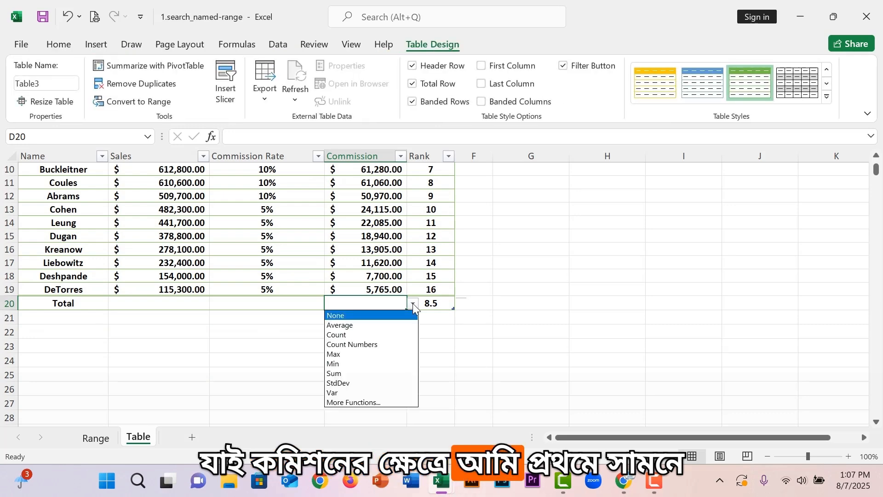
{"action": "left_click", "coordinate": [349, 373]}
{"action": "scroll", "coordinate": [390, 236], "scroll_direction": "up", "scroll_amount": 3}
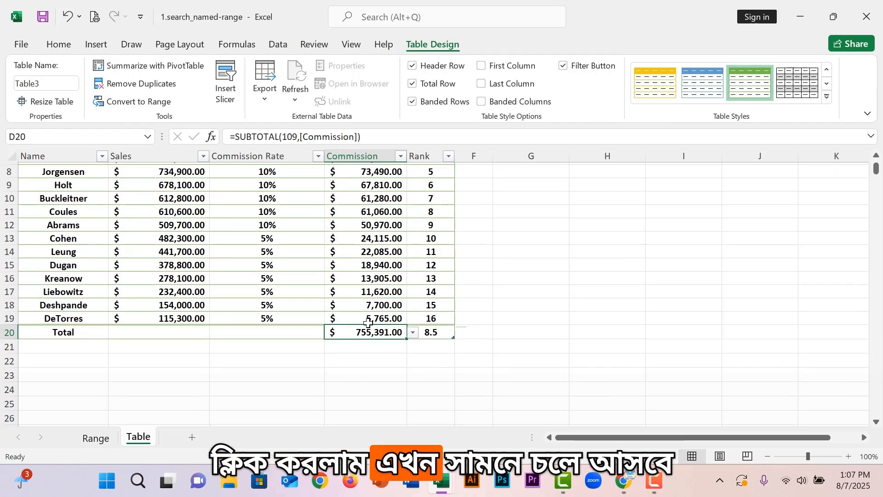
Step: Set the Commission total in the table's total row to Average
{"action": "scroll", "coordinate": [390, 236], "scroll_direction": "down", "scroll_amount": 3}
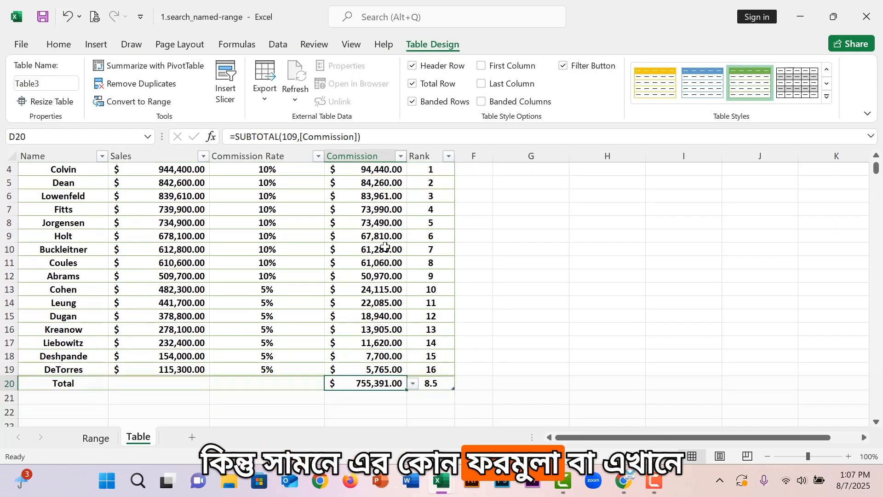
{"action": "left_click", "coordinate": [414, 386]}
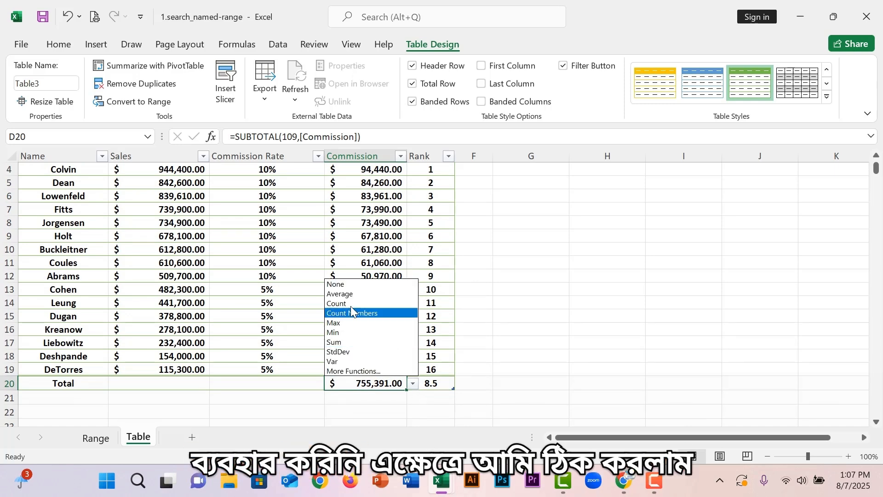
{"action": "left_click", "coordinate": [340, 293]}
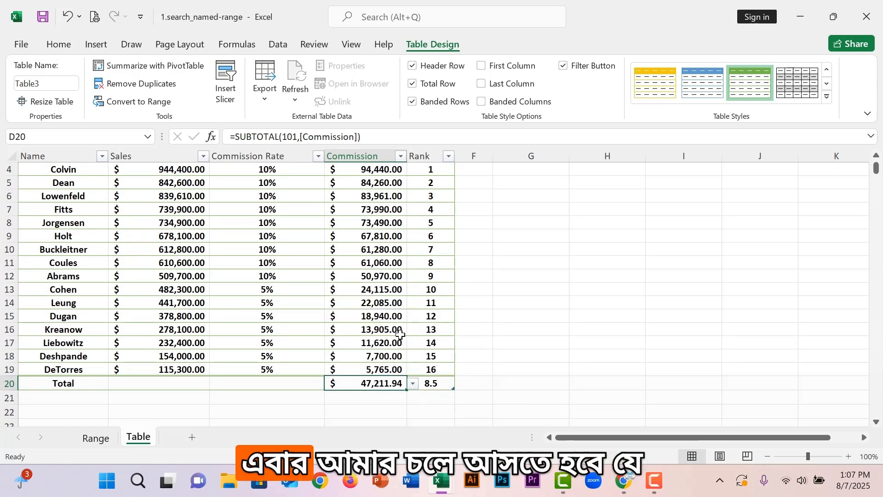
{"action": "scroll", "coordinate": [401, 334], "scroll_direction": "up", "scroll_amount": 1}
{"action": "scroll", "coordinate": [401, 333], "scroll_direction": "down", "scroll_amount": 1}
Step: Review the summary functions offered for the Sales column in the total row without choosing one
{"action": "left_click", "coordinate": [133, 385]}
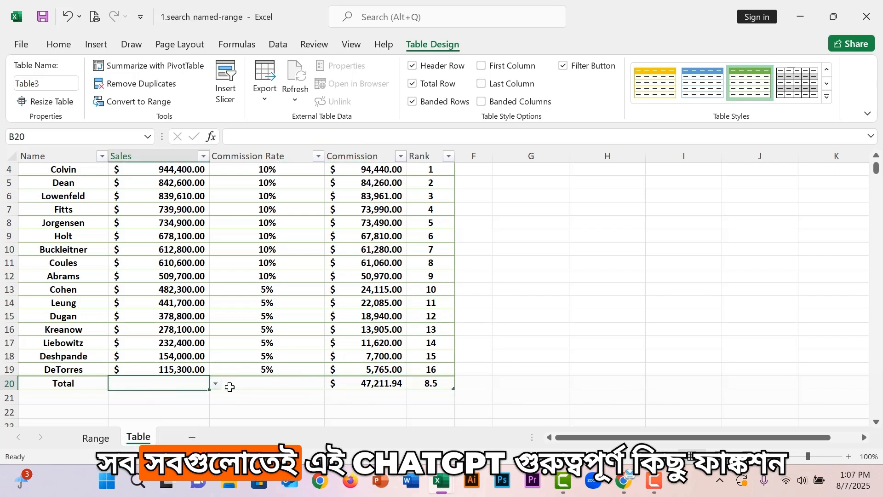
{"action": "left_click", "coordinate": [215, 385]}
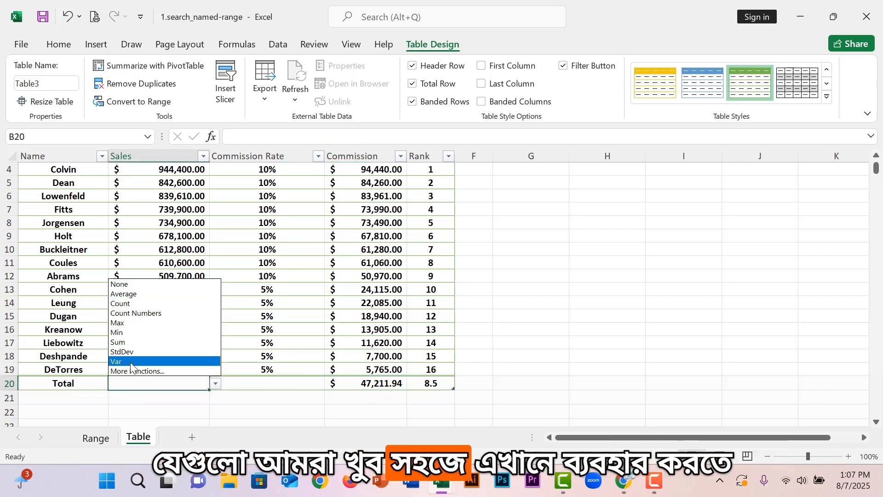
{"action": "left_click", "coordinate": [433, 382]}
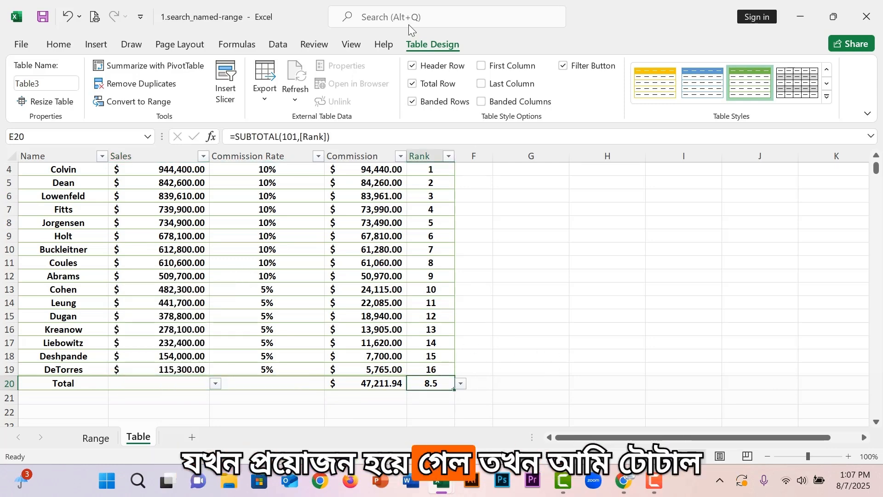
Step: Hide the sales table's total row
{"action": "left_click", "coordinate": [412, 83]}
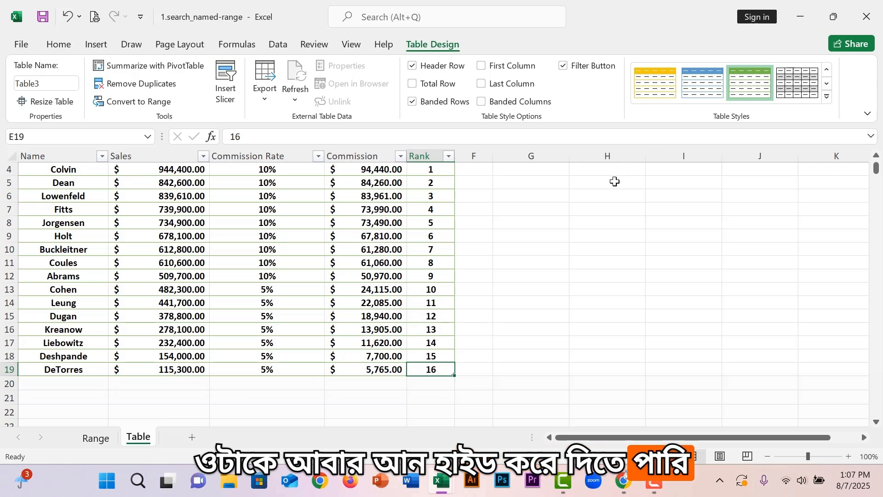
{"action": "scroll", "coordinate": [502, 229], "scroll_direction": "up", "scroll_amount": 1}
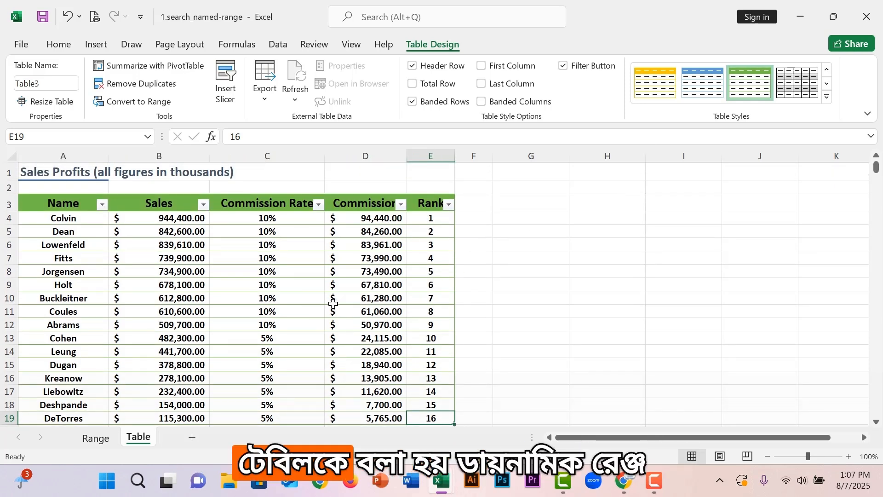
Step: Examine the end of the plain data on the Range sheet for comparison with the table's total row
{"action": "left_click", "coordinate": [96, 437]}
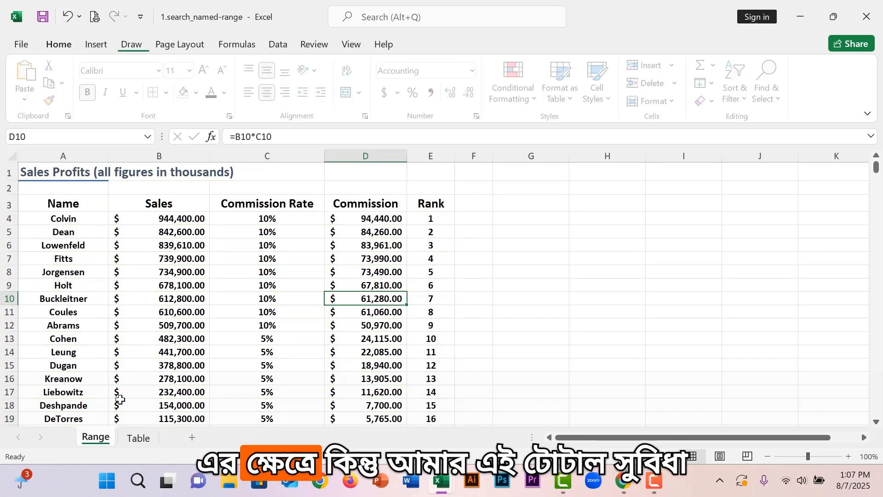
{"action": "left_click", "coordinate": [142, 299]}
{"action": "scroll", "coordinate": [218, 311], "scroll_direction": "down", "scroll_amount": 1}
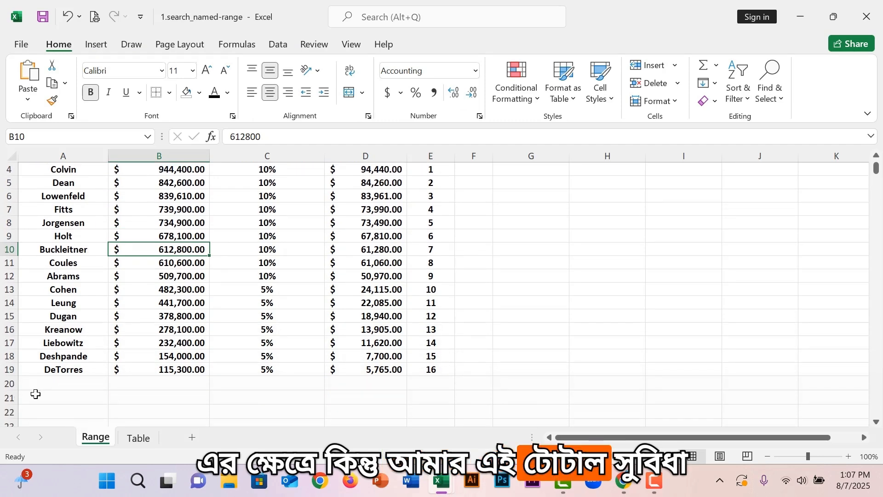
Step: Turn on filtering for the header row of the plain data on the Range sheet
{"action": "left_click", "coordinate": [53, 384]}
{"action": "scroll", "coordinate": [159, 386], "scroll_direction": "up", "scroll_amount": 1}
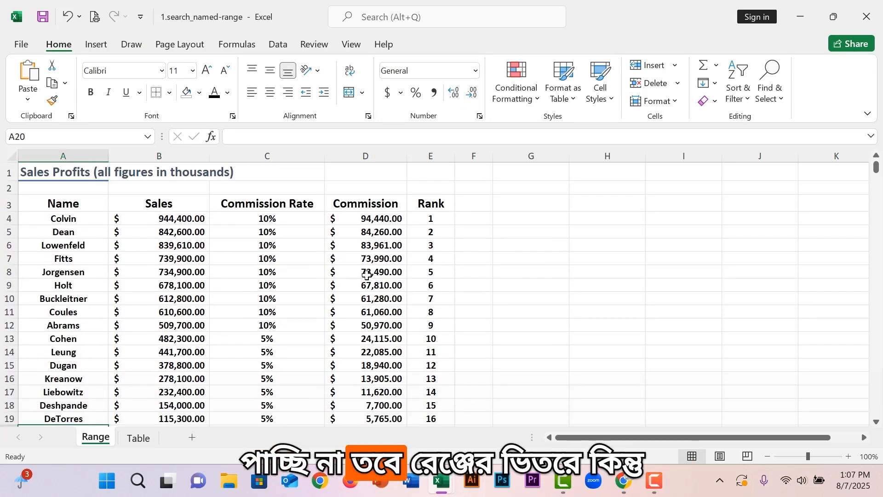
{"action": "left_click", "coordinate": [254, 207]}
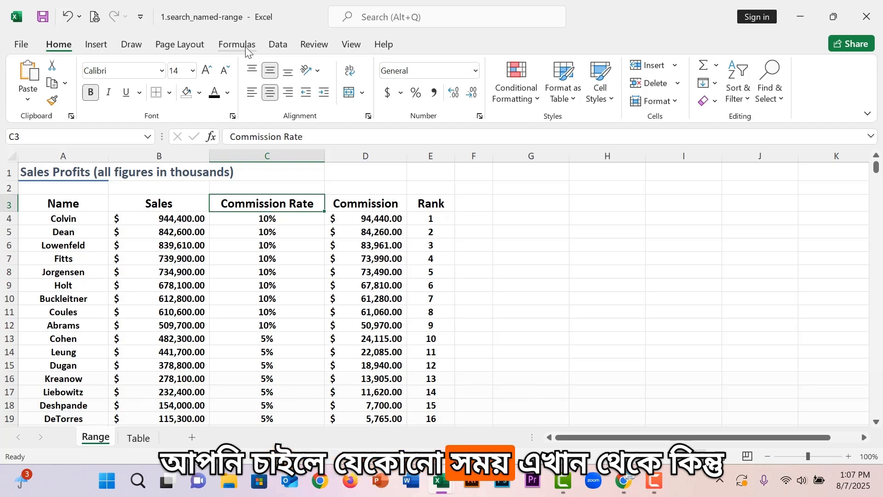
{"action": "left_click", "coordinate": [278, 44]}
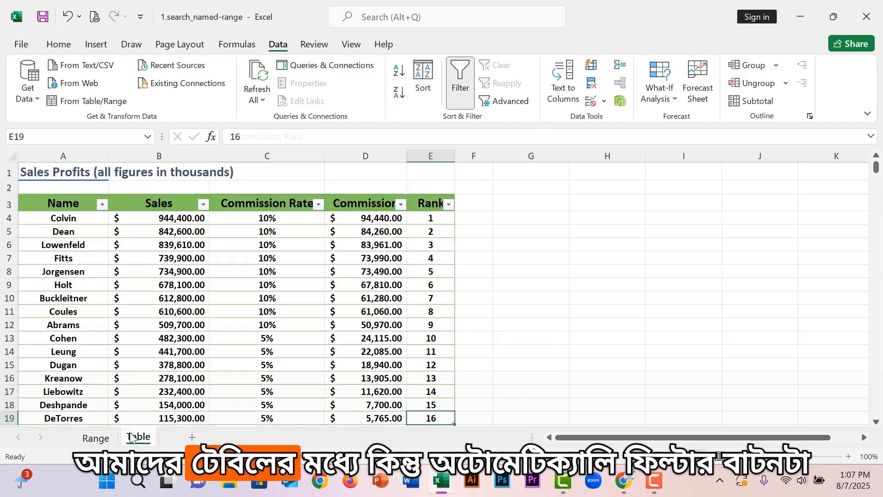
Step: Review the Sales column's filter options on the Table sheet, and turn off the table's filter buttons
{"action": "left_click", "coordinate": [203, 204]}
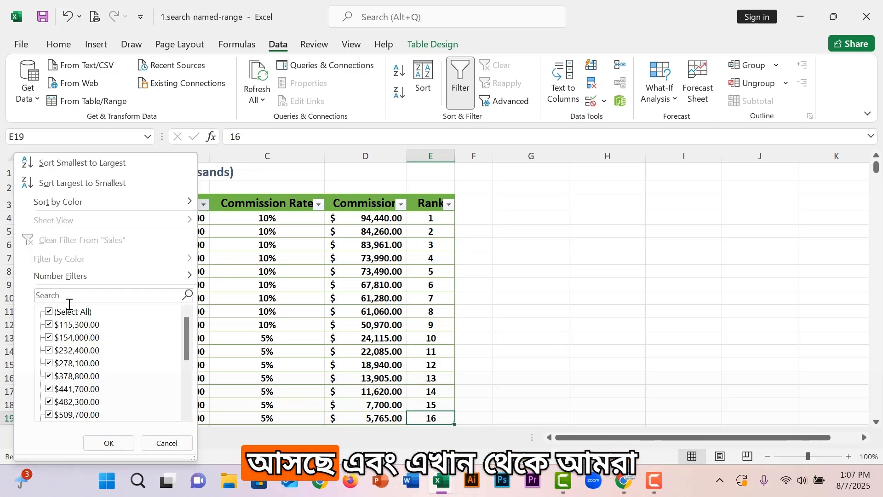
{"action": "left_click", "coordinate": [356, 205]}
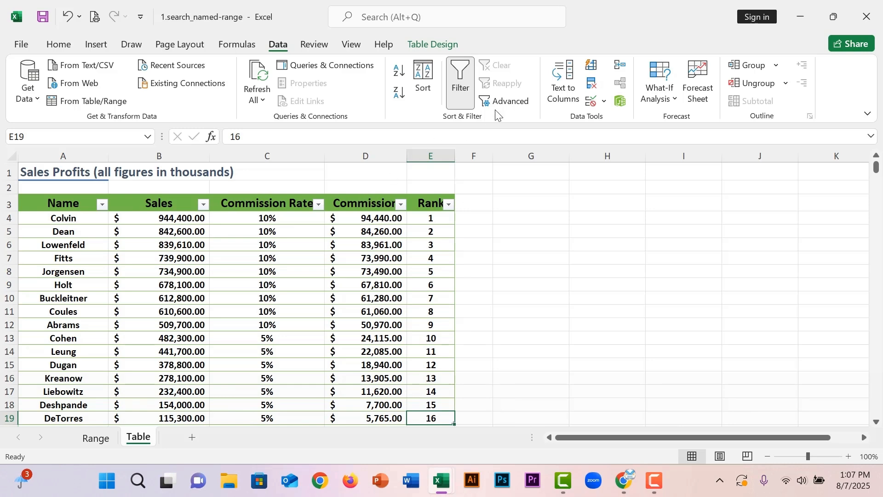
{"action": "left_click", "coordinate": [460, 81]}
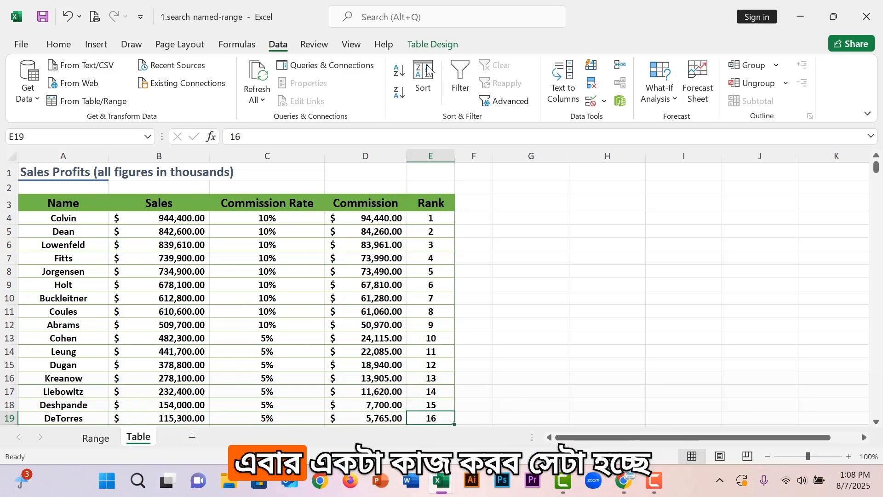
Step: Try to rename the sales table as sales
{"action": "left_click", "coordinate": [422, 46]}
{"action": "left_click", "coordinate": [46, 82]}
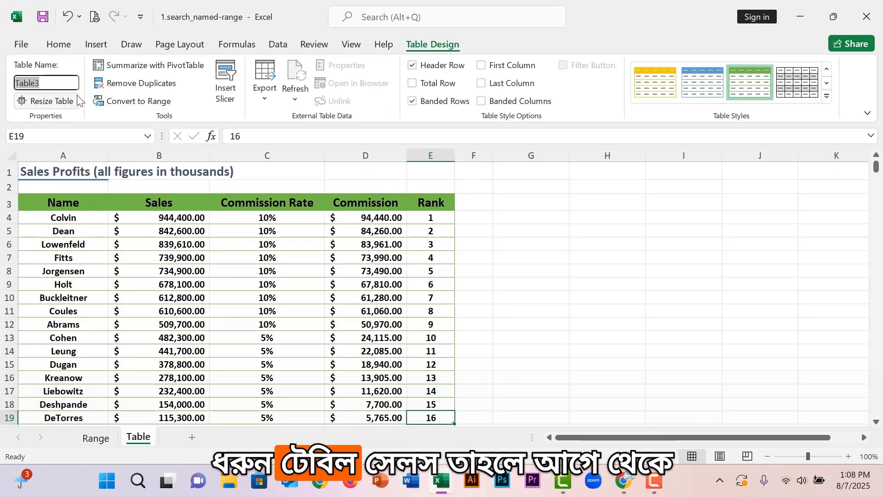
{"action": "type", "text": "sa"}
{"action": "key", "text": "Return"}
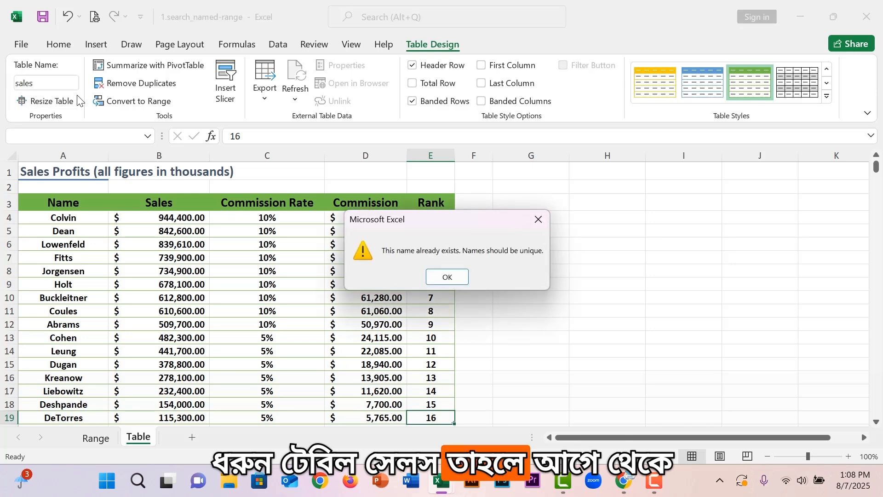
{"action": "left_click", "coordinate": [462, 275]}
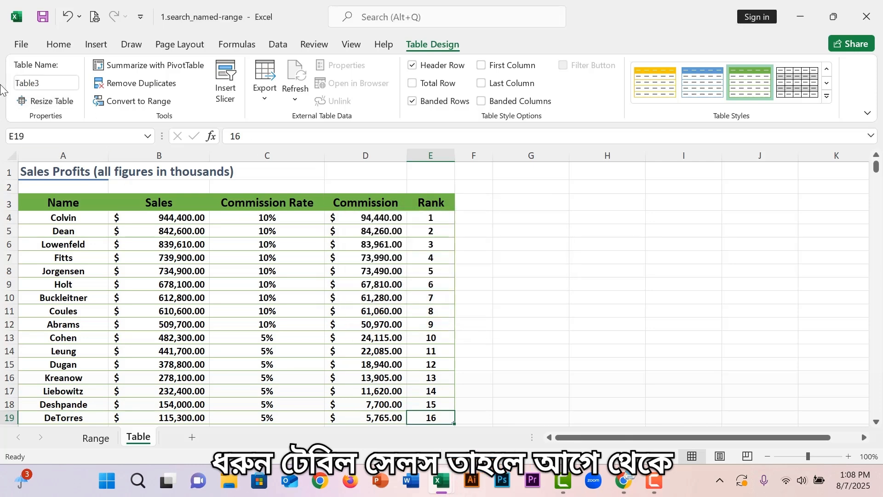
Step: Rename the sales table as sales_table
{"action": "left_click", "coordinate": [53, 84]}
{"action": "type", "text": "sales_t"}
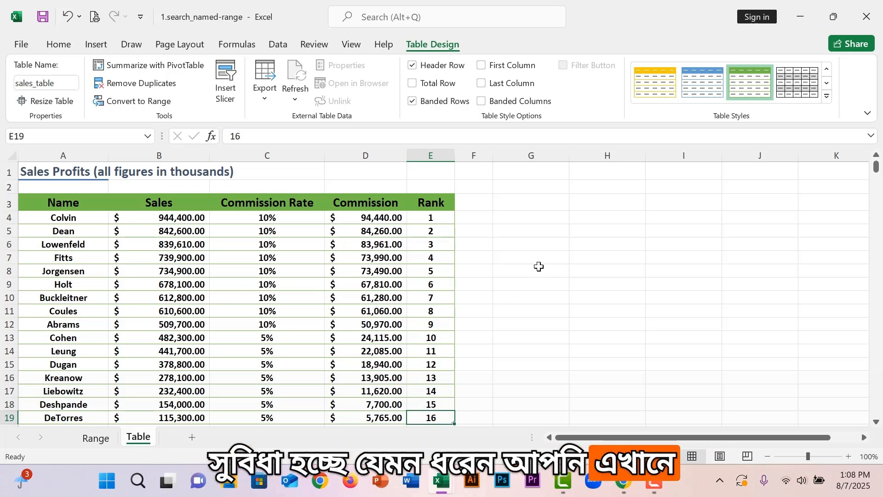
Step: Enter the heading Total in cell G7 and Person in cell H7 beside the table
{"action": "left_click_drag", "start_coordinate": [536, 264], "coordinate": [640, 313]}
{"action": "left_click", "coordinate": [532, 255]}
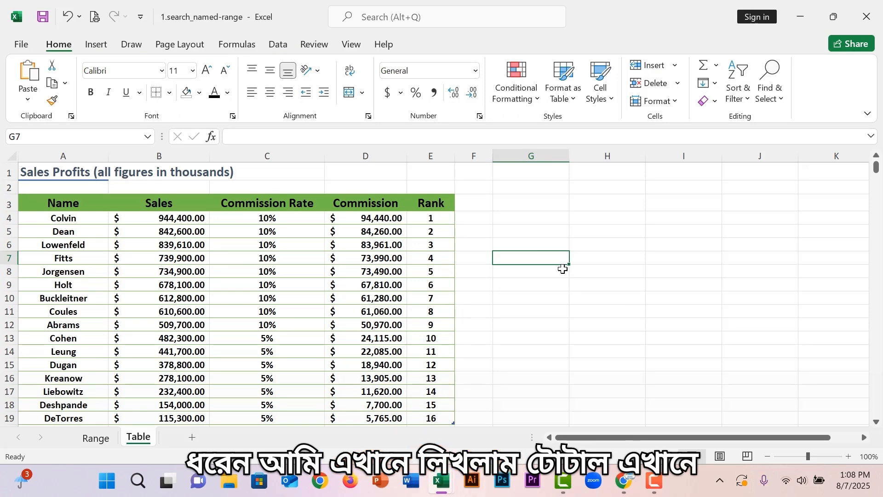
{"action": "type", "text": "Total"}
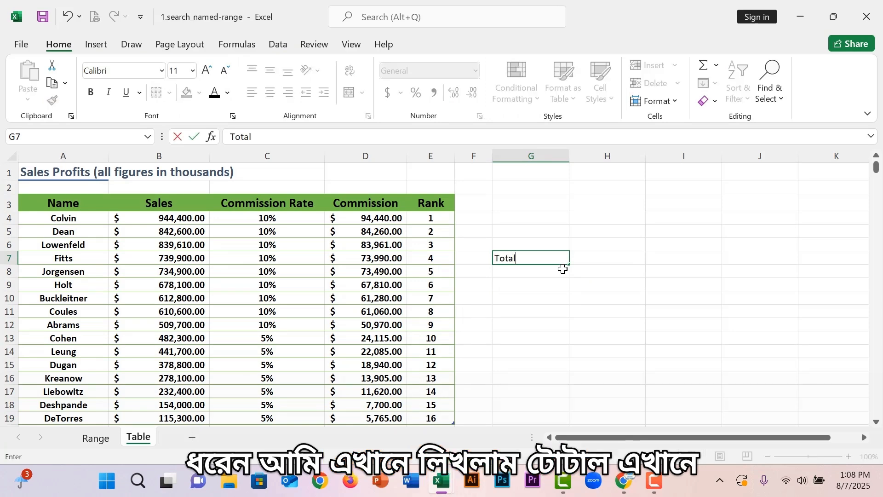
{"action": "key", "text": "Tab"}
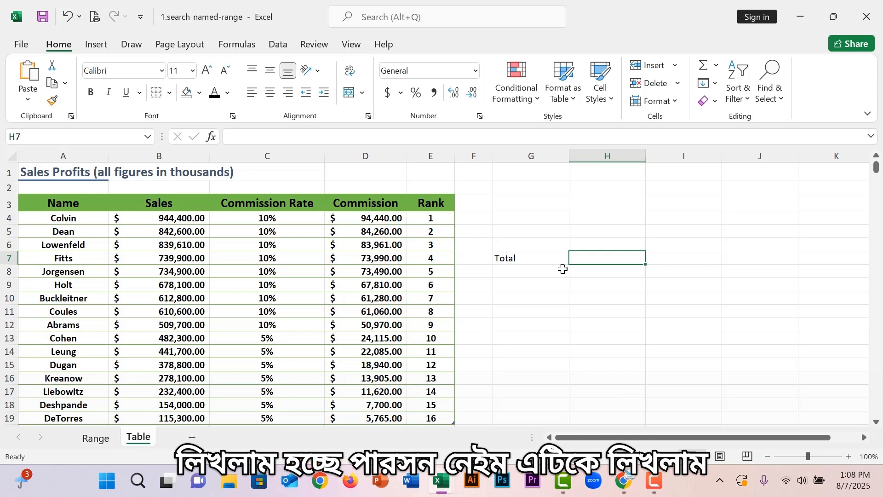
{"action": "type", "text": "Person"}
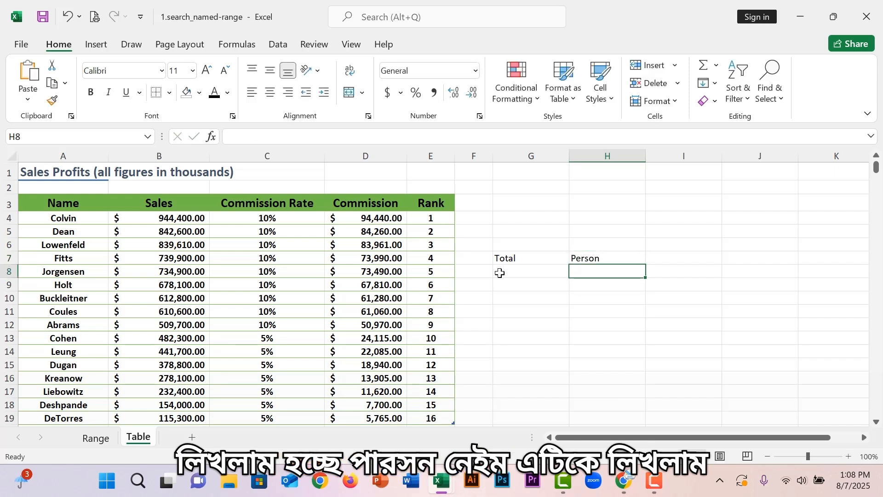
Step: Move the Total heading from G7 to I7, directly after the Person heading
{"action": "left_click", "coordinate": [512, 256]}
{"action": "left_click_drag", "start_coordinate": [531, 256], "coordinate": [663, 263]}
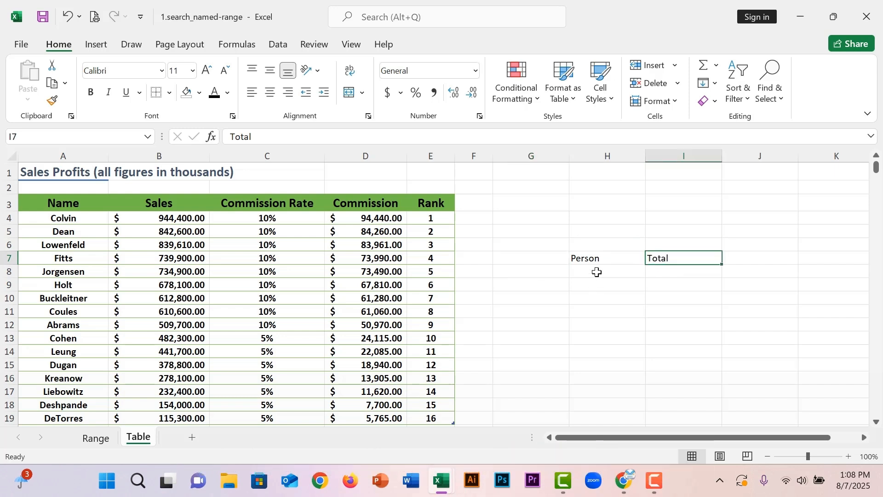
{"action": "left_click", "coordinate": [595, 272]}
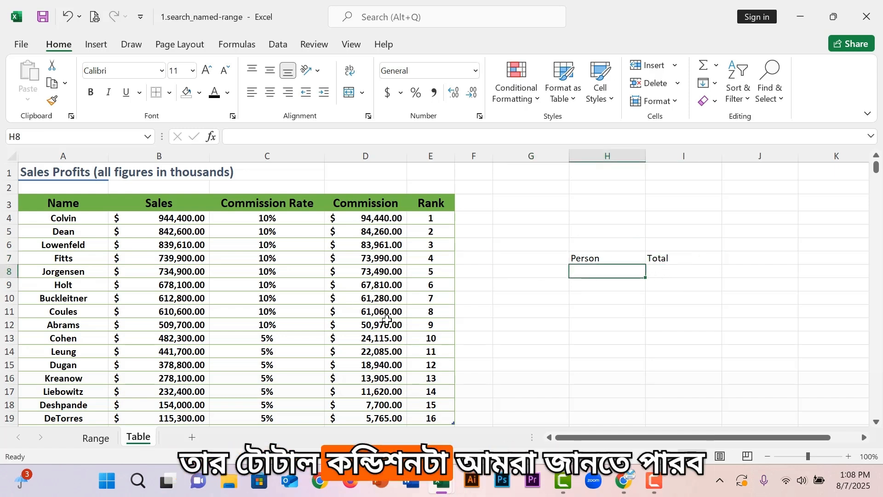
{"action": "left_click", "coordinate": [666, 272]}
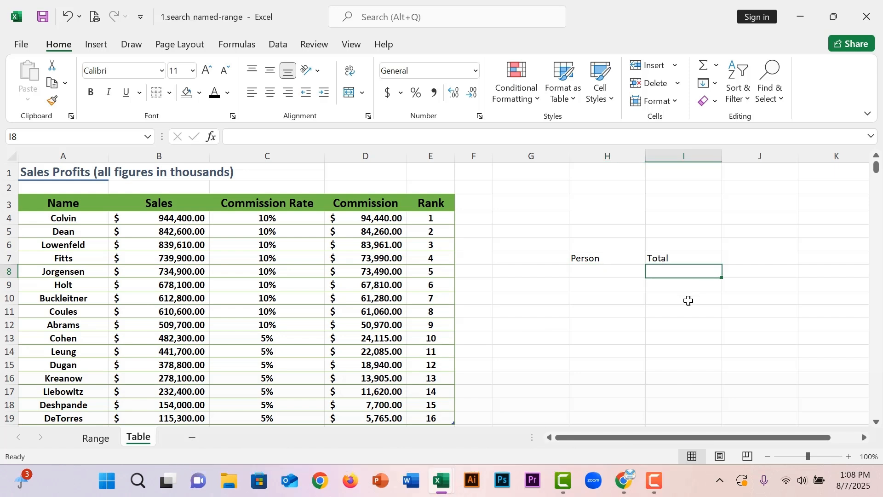
{"action": "left_click", "coordinate": [608, 273]}
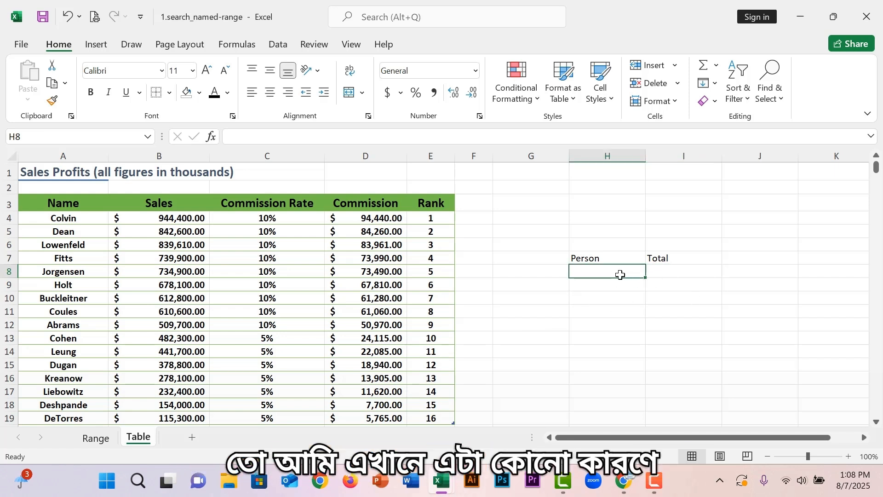
Step: Apply all borders to the Person and Total block in H7:I8
{"action": "left_click_drag", "start_coordinate": [584, 261], "coordinate": [683, 273]}
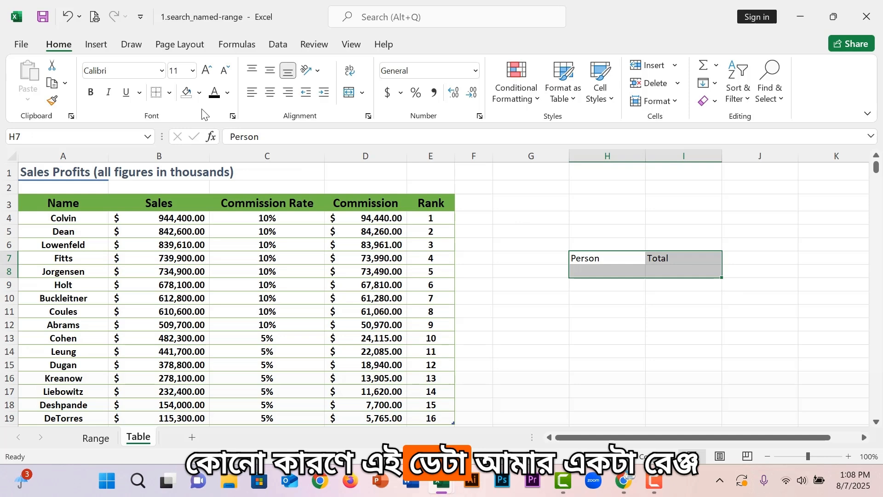
{"action": "left_click", "coordinate": [265, 298]}
{"action": "left_click", "coordinate": [594, 245]}
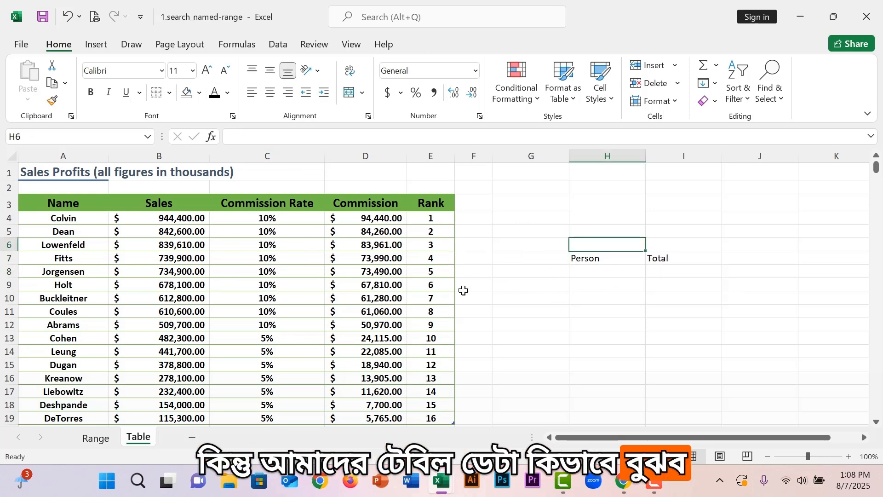
{"action": "left_click", "coordinate": [338, 270]}
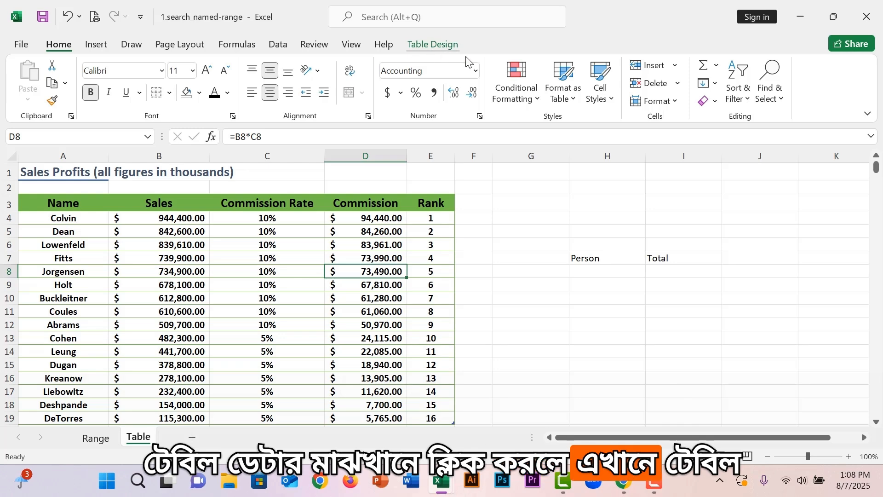
{"action": "left_click_drag", "start_coordinate": [580, 256], "coordinate": [651, 268]}
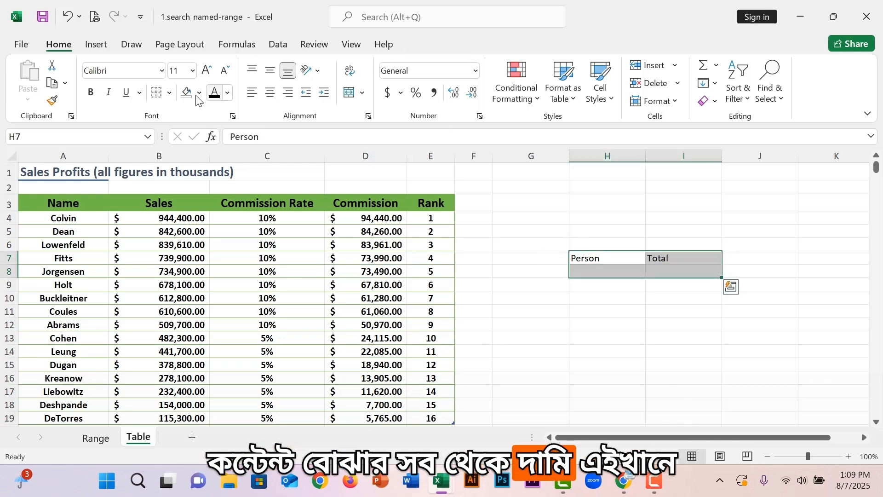
{"action": "left_click", "coordinate": [169, 92]}
{"action": "left_click", "coordinate": [184, 238]}
{"action": "left_click", "coordinate": [519, 297]}
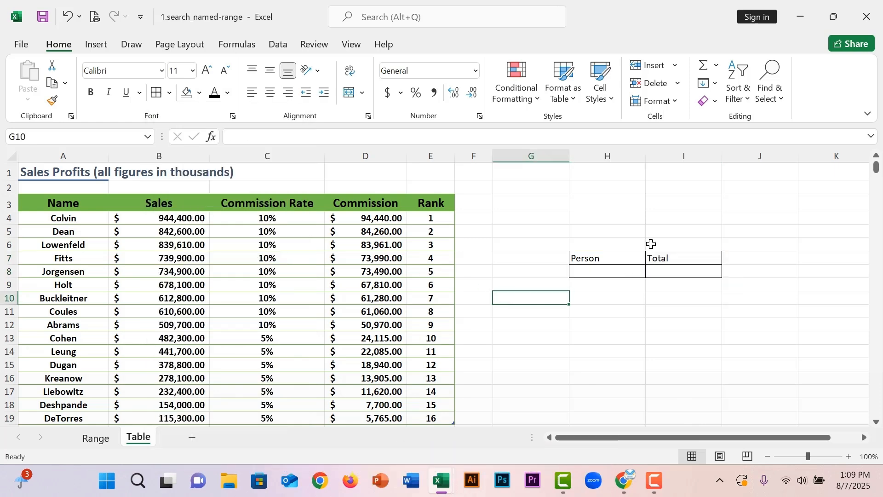
Step: Copy the bordered Person and Total block H7:I8 and paste it at cell G7 on the Range sheet
{"action": "left_click", "coordinate": [638, 272]}
{"action": "left_click", "coordinate": [38, 261]}
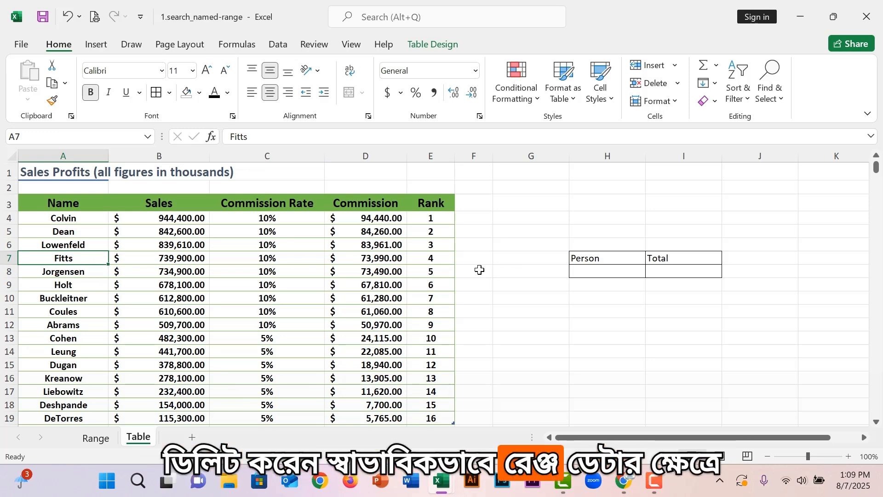
{"action": "left_click_drag", "start_coordinate": [581, 256], "coordinate": [695, 273]}
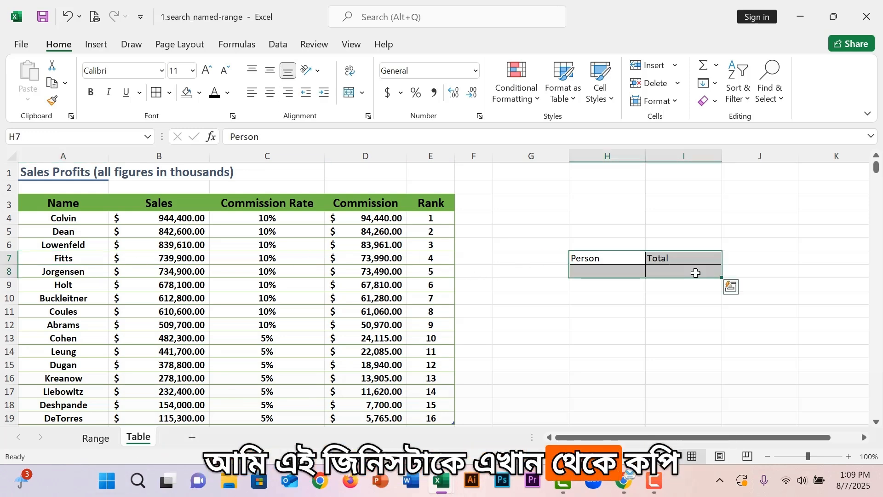
{"action": "key", "text": "ctrl+c"}
{"action": "left_click", "coordinate": [95, 437]}
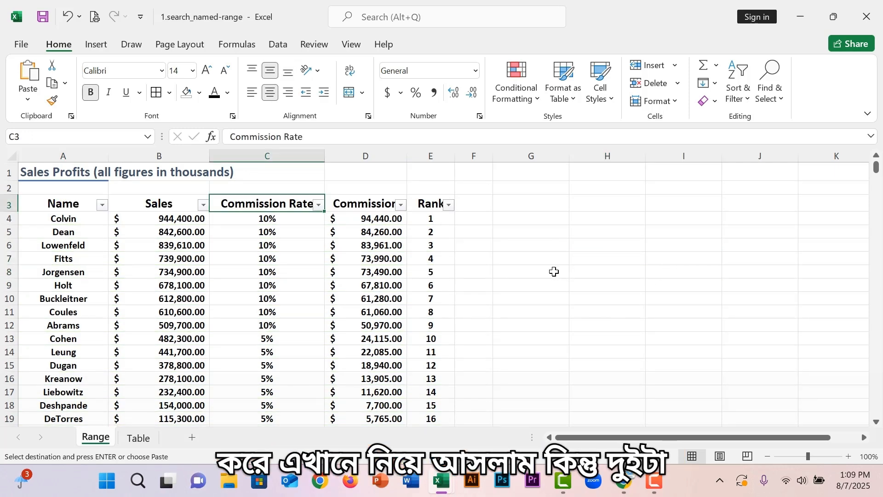
{"action": "left_click", "coordinate": [551, 273]}
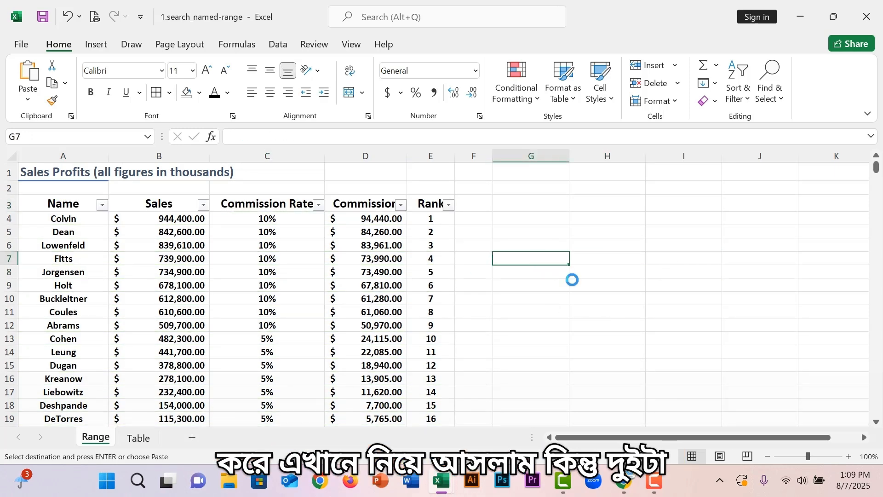
{"action": "key", "text": "ctrl+v"}
{"action": "left_click", "coordinate": [161, 392]}
{"action": "left_click", "coordinate": [603, 258]}
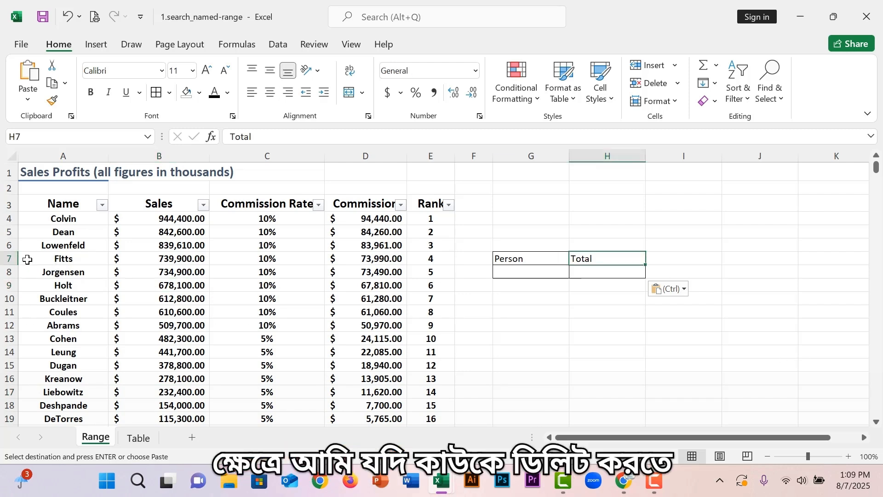
Step: Delete the whole of row 7 from the Range sheet
{"action": "left_click", "coordinate": [27, 260]}
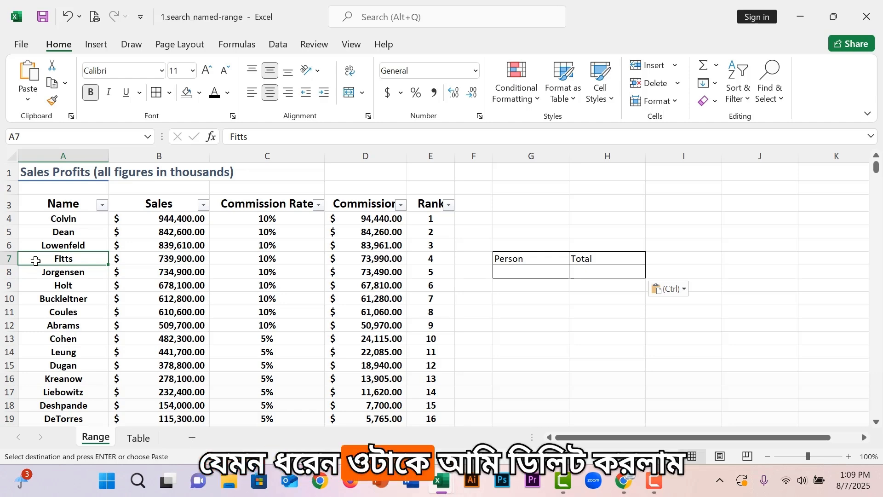
{"action": "left_click", "coordinate": [8, 259]}
{"action": "left_click", "coordinate": [678, 84]}
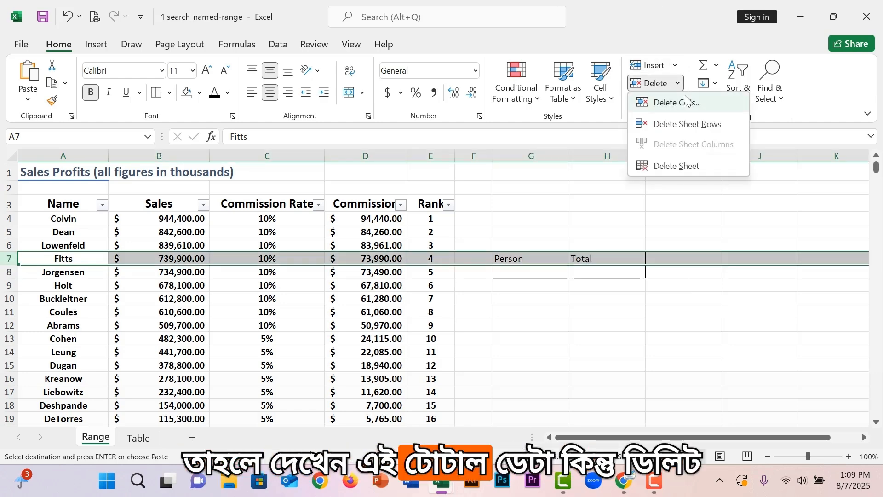
{"action": "left_click", "coordinate": [670, 100]}
{"action": "left_click", "coordinate": [591, 288]}
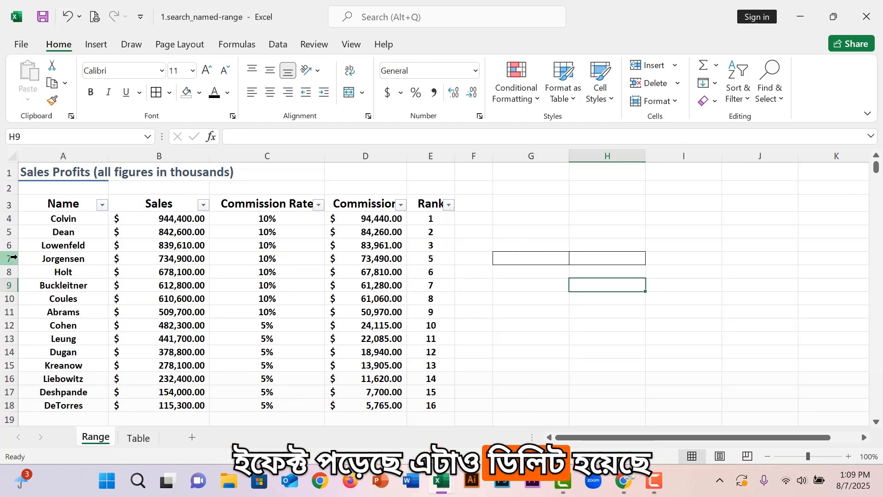
Step: Delete only the table row at row 7 on the Table sheet, leaving out the cells beside the table
{"action": "left_click", "coordinate": [140, 438]}
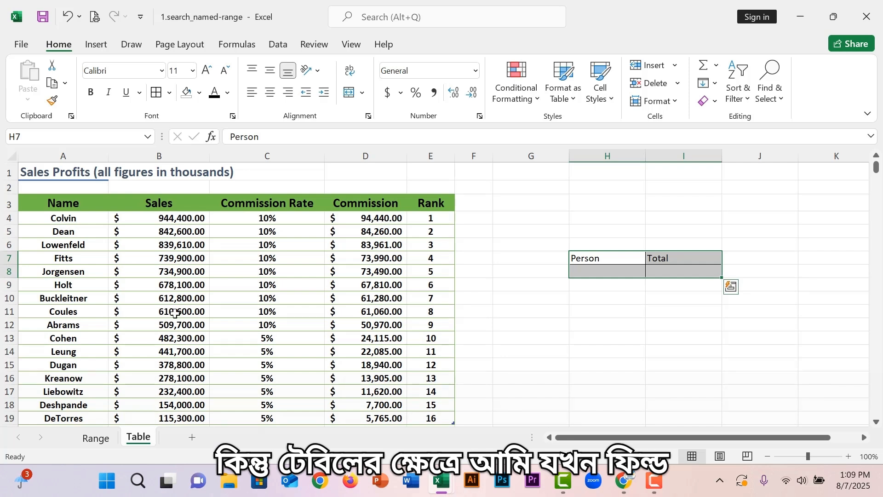
{"action": "left_click", "coordinate": [63, 259]}
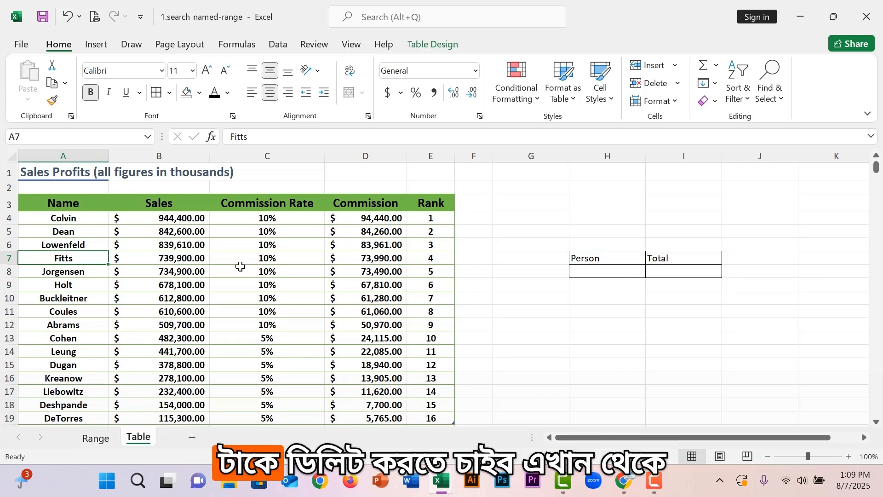
{"action": "left_click", "coordinate": [677, 83]}
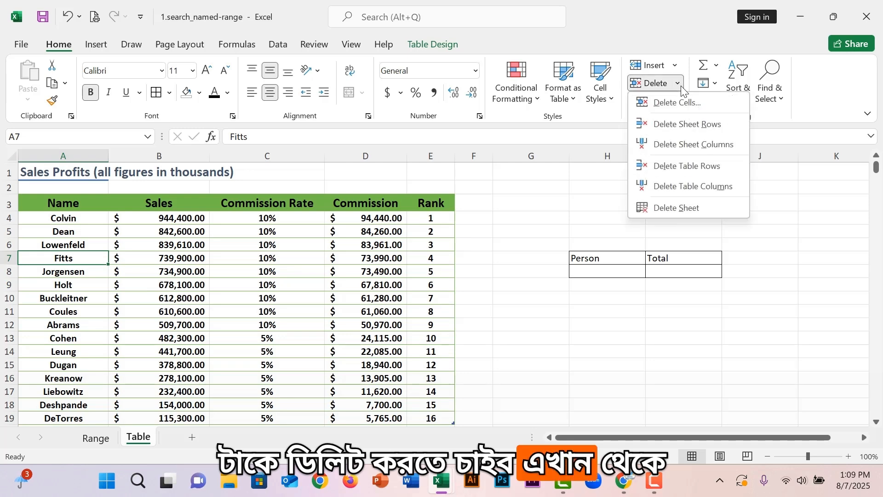
{"action": "left_click", "coordinate": [669, 167]}
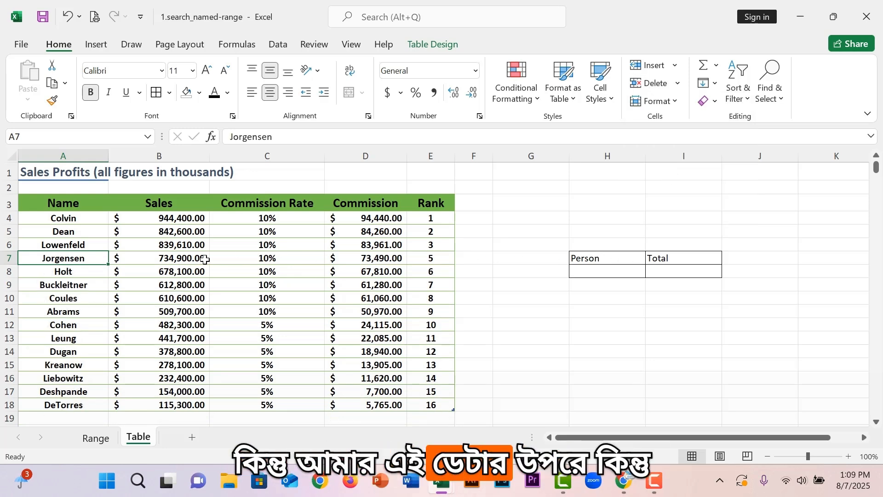
{"action": "left_click", "coordinate": [668, 257]}
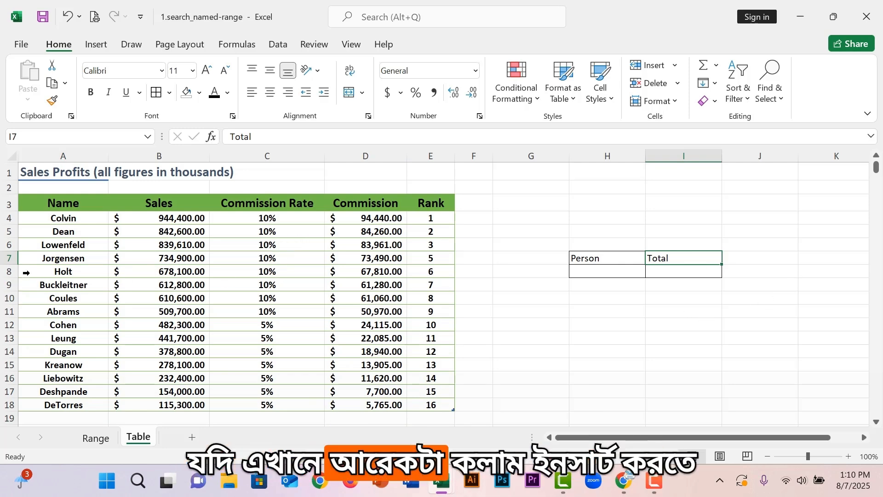
Step: Insert a blank table row above the table's row 8
{"action": "left_click", "coordinate": [26, 273]}
{"action": "left_click", "coordinate": [676, 69]}
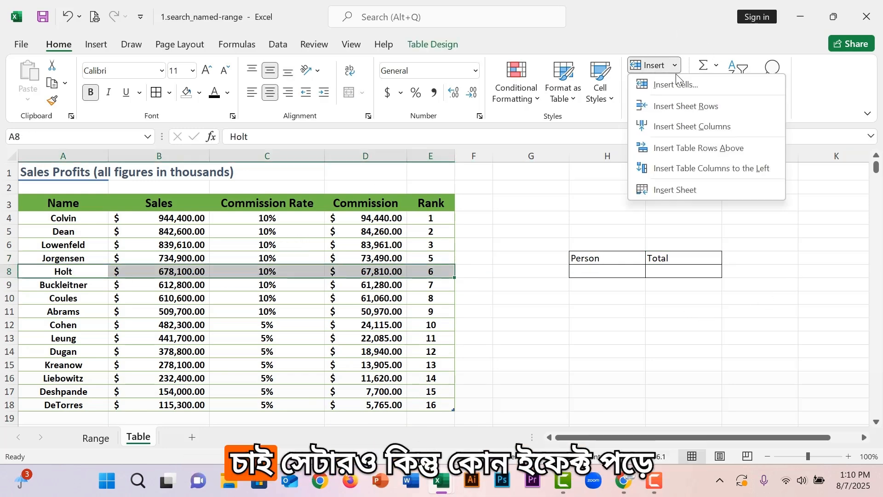
{"action": "left_click", "coordinate": [684, 155]}
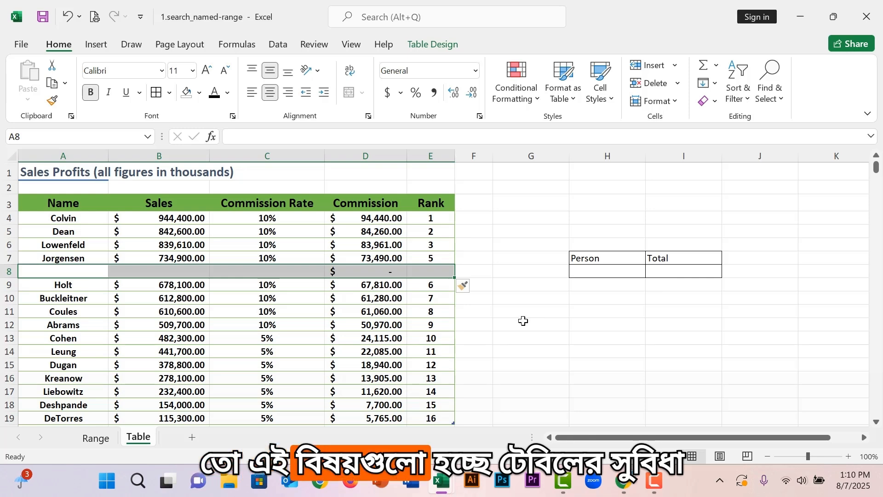
{"action": "left_click", "coordinate": [344, 301]}
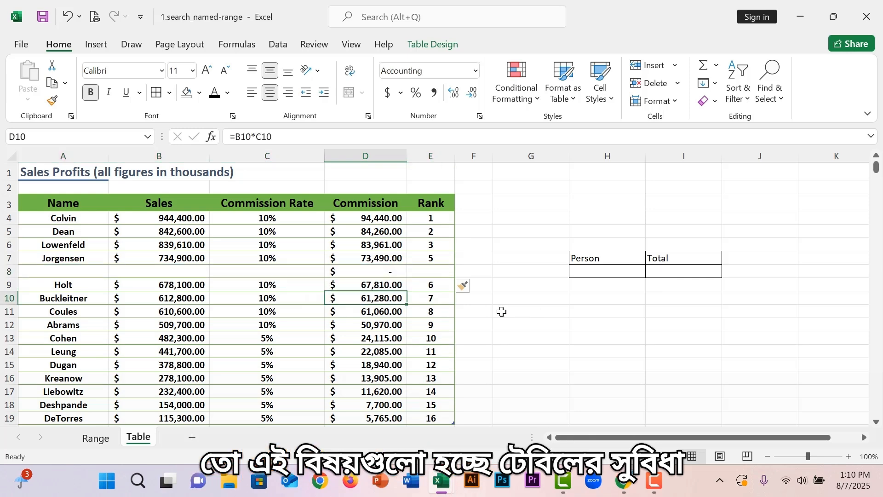